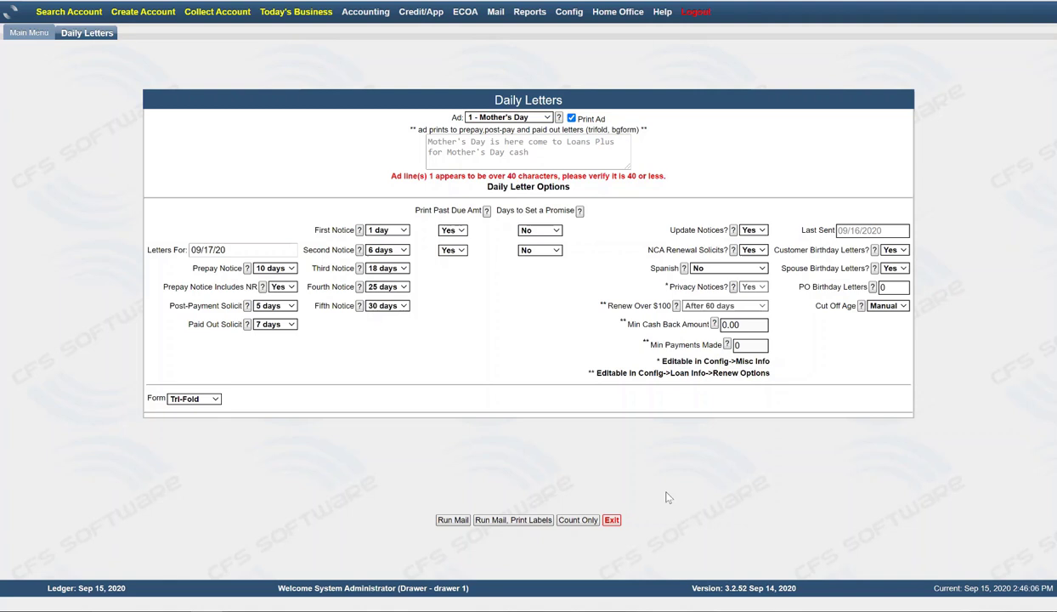
Set the Letters For date of the daily letters to 09/16/20
click(239, 249)
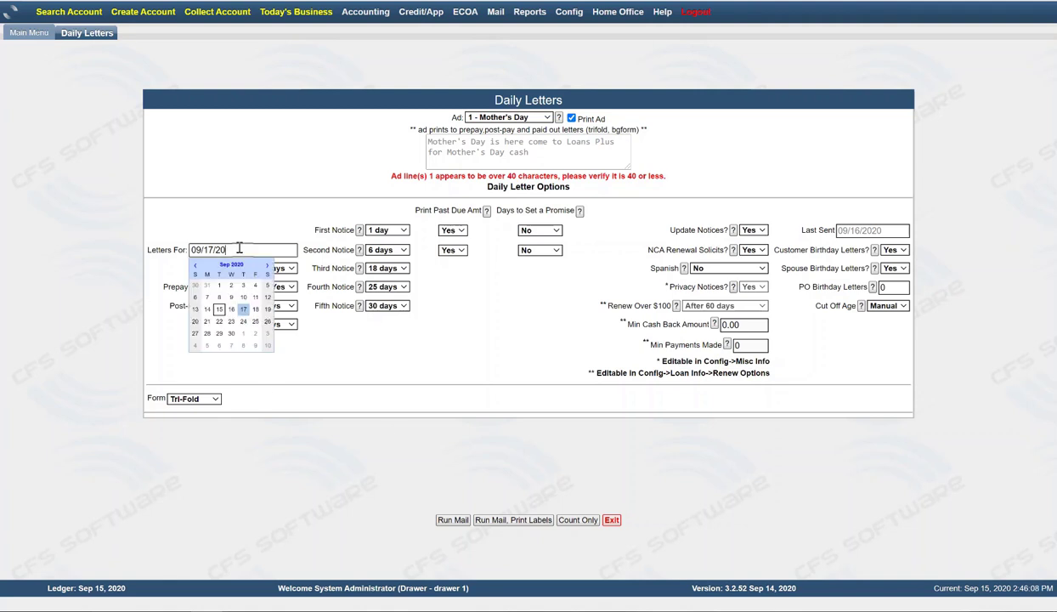
click(231, 311)
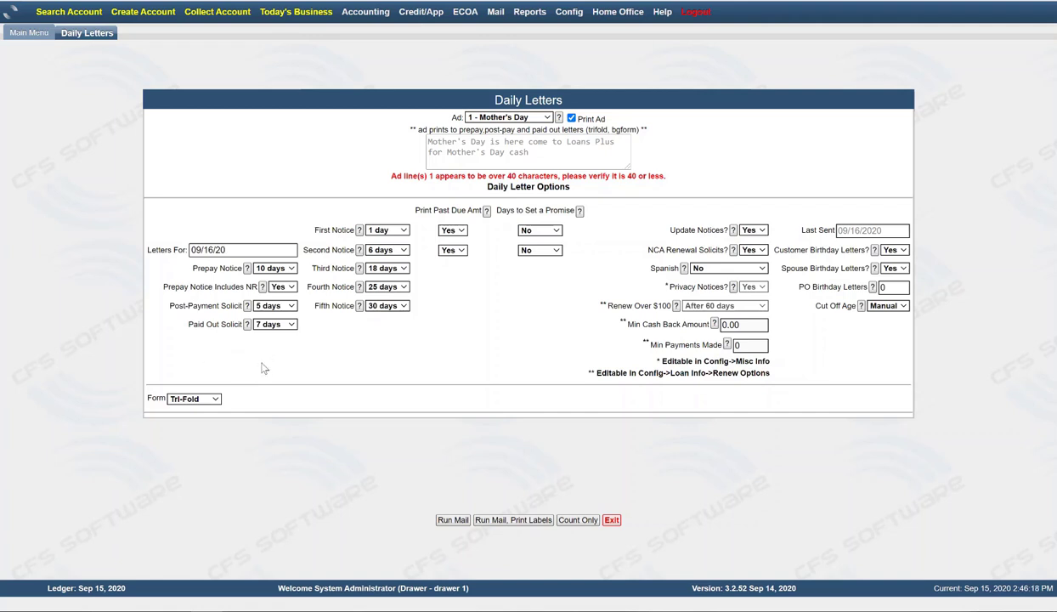
Examine the help texts and available choices for Prepay Notice and Prepay Notice Includes NR, keeping the current selections
click(248, 268)
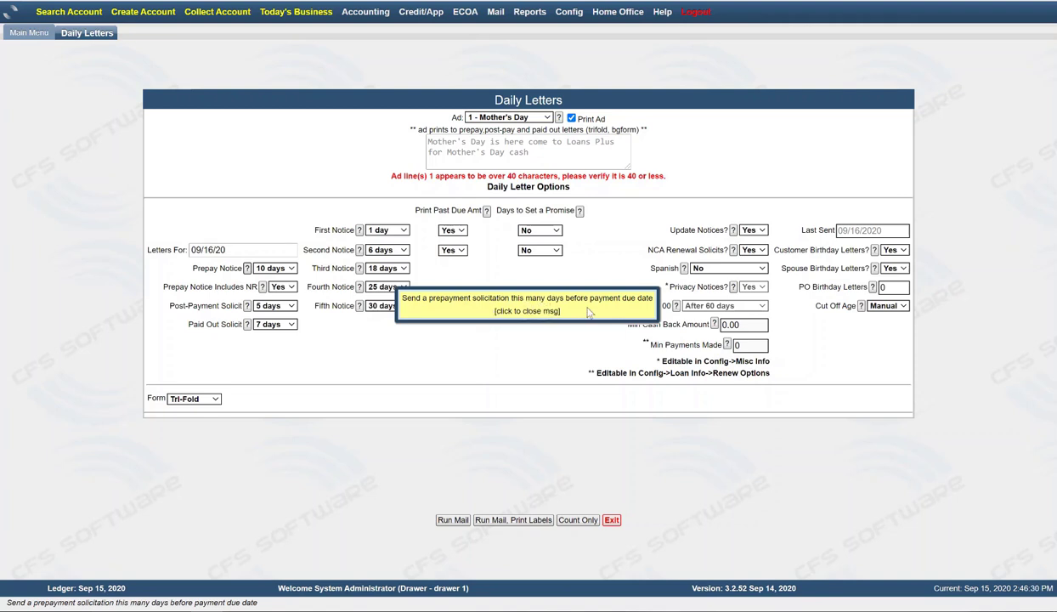
click(299, 286)
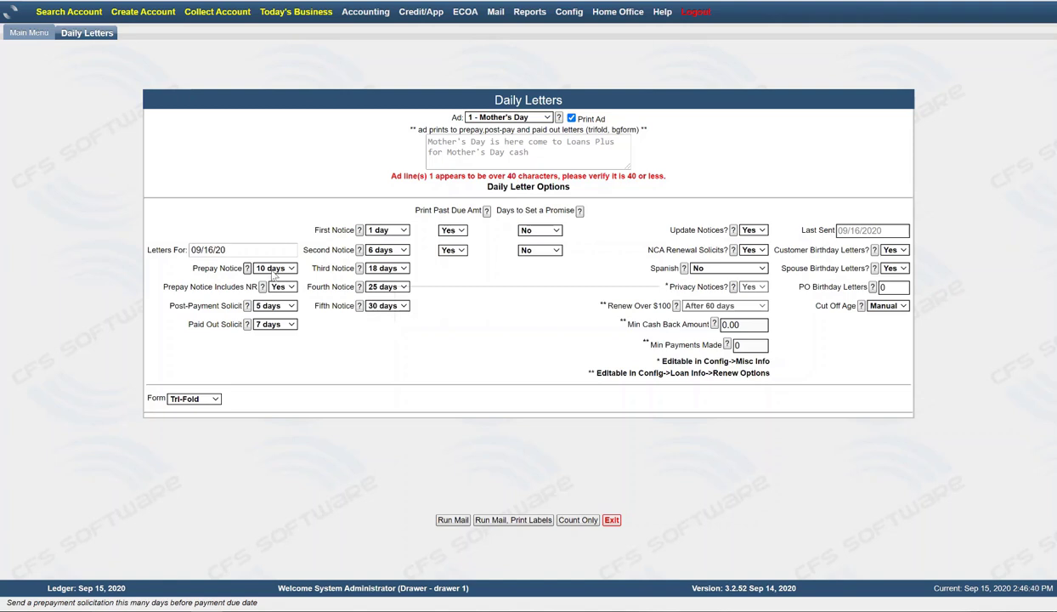
click(290, 268)
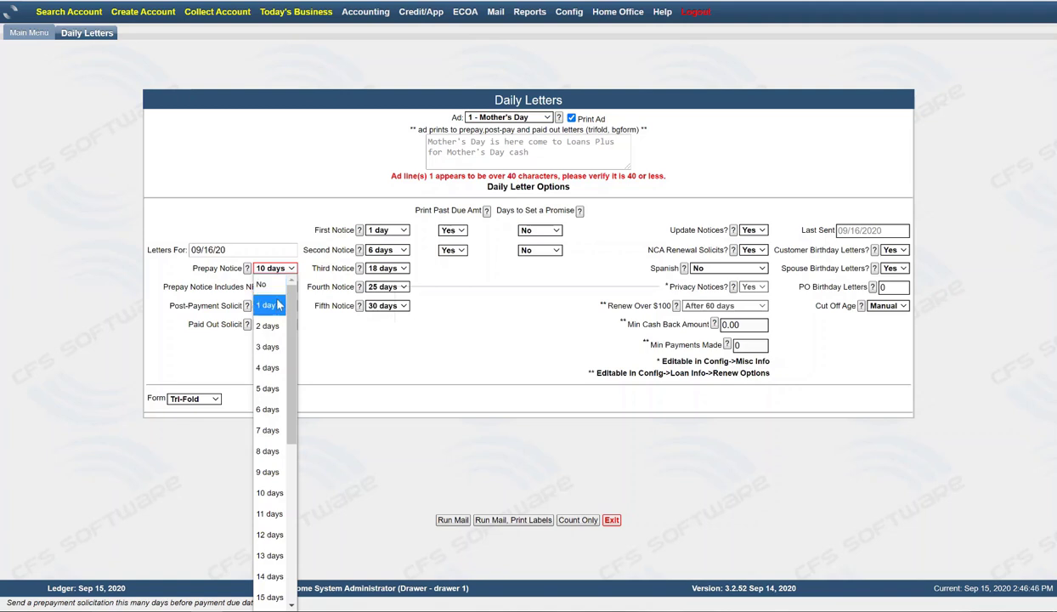
click(307, 305)
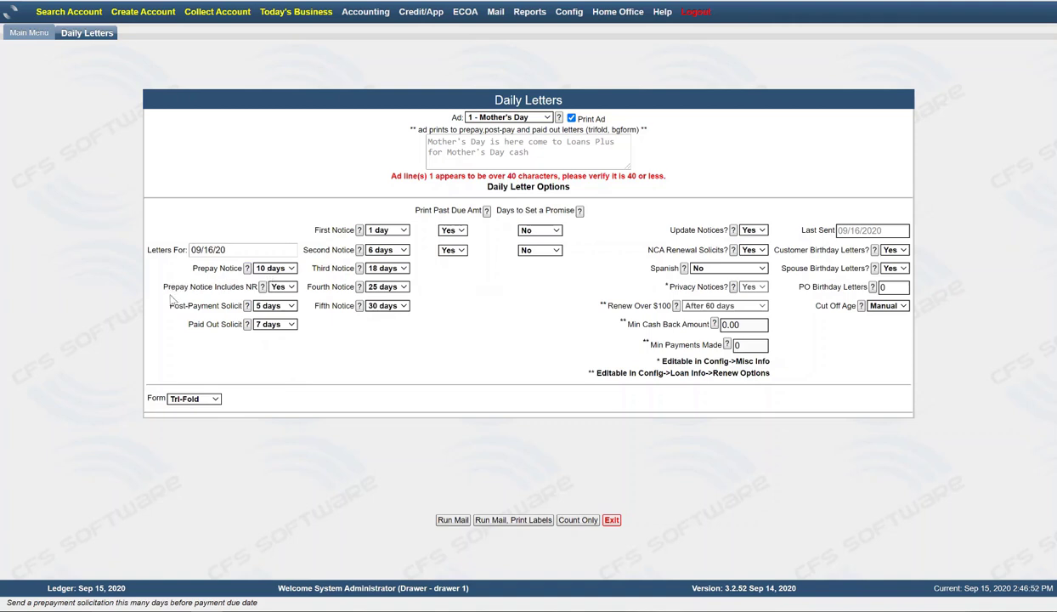
click(262, 288)
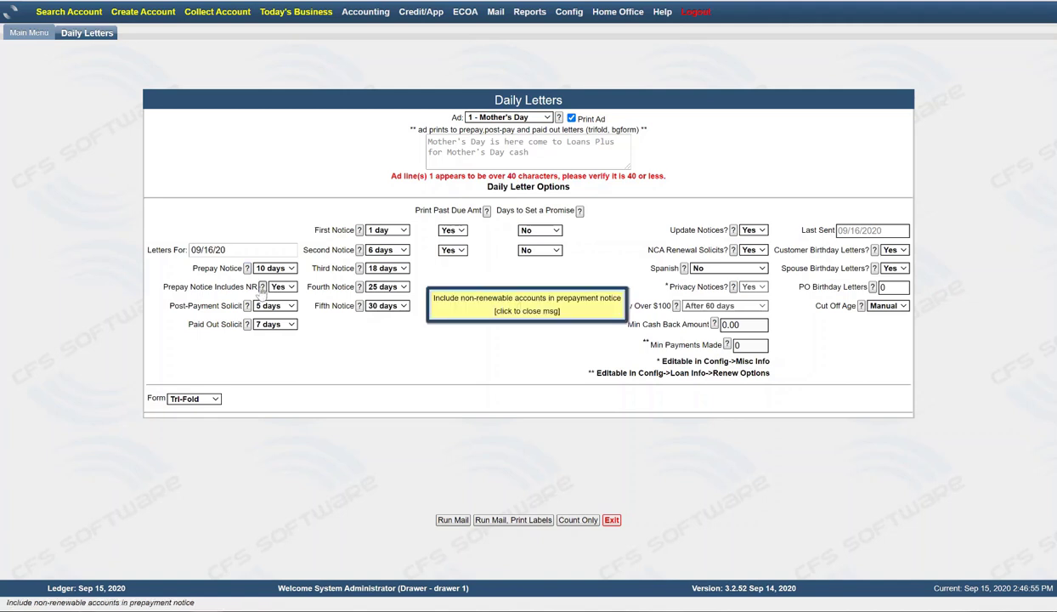
click(461, 303)
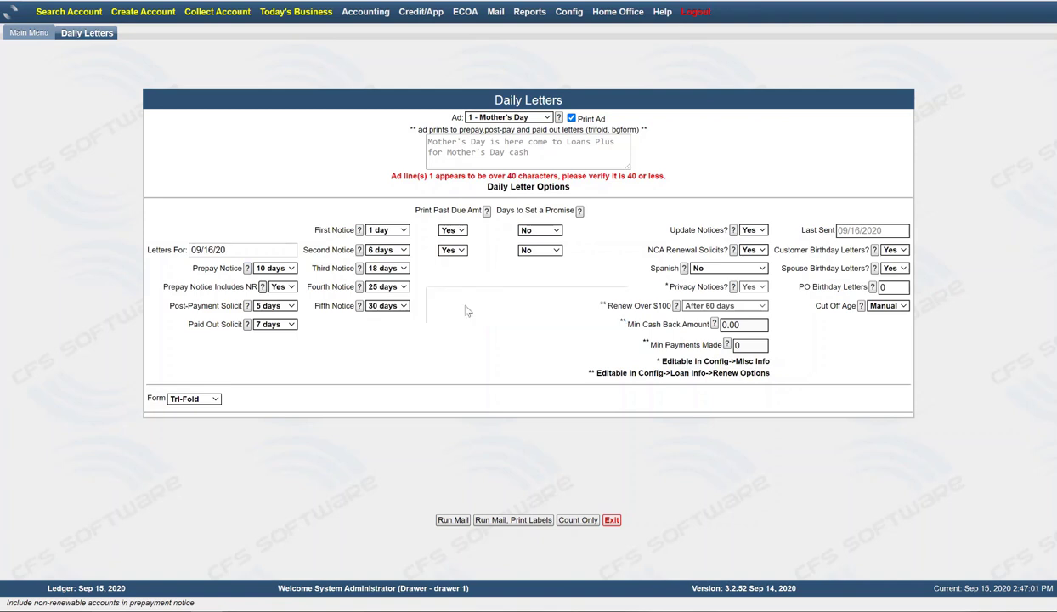
click(291, 287)
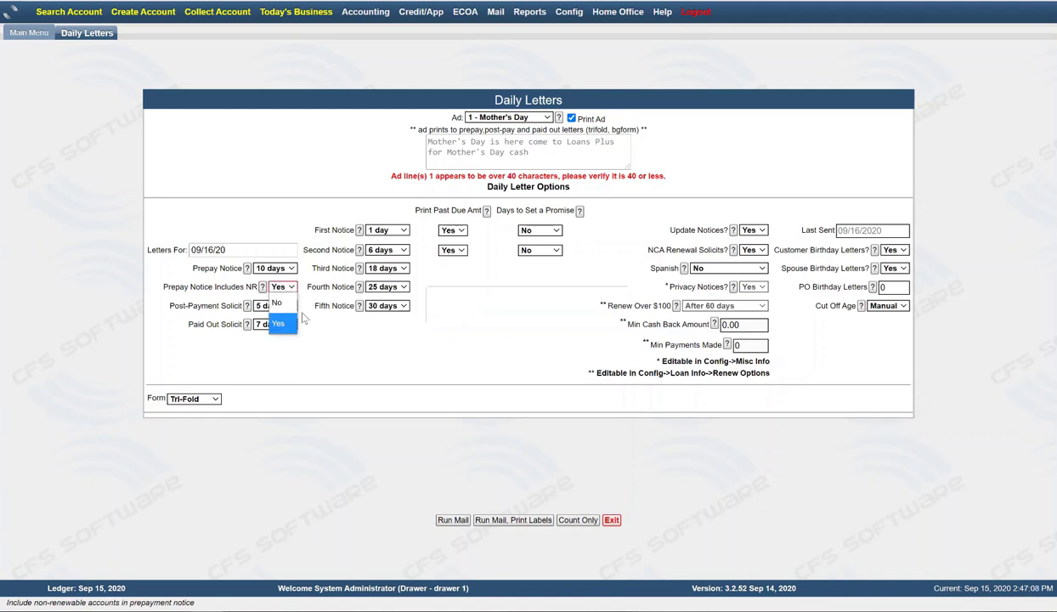
click(310, 320)
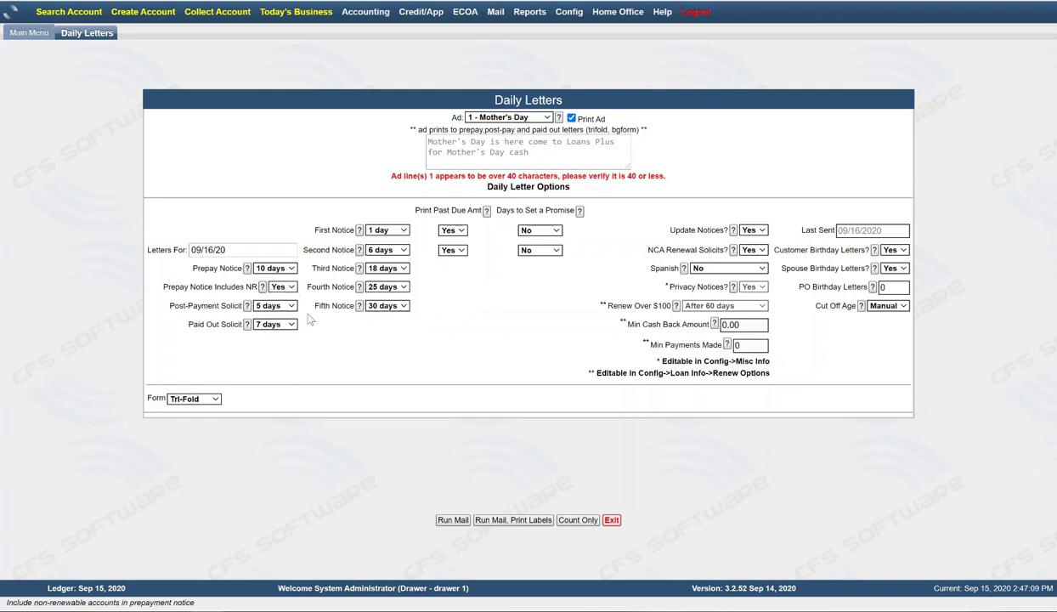
Read the help for Post-Payment Solicit and Paid Out Solicit, and look through the post-payment day choices
click(246, 305)
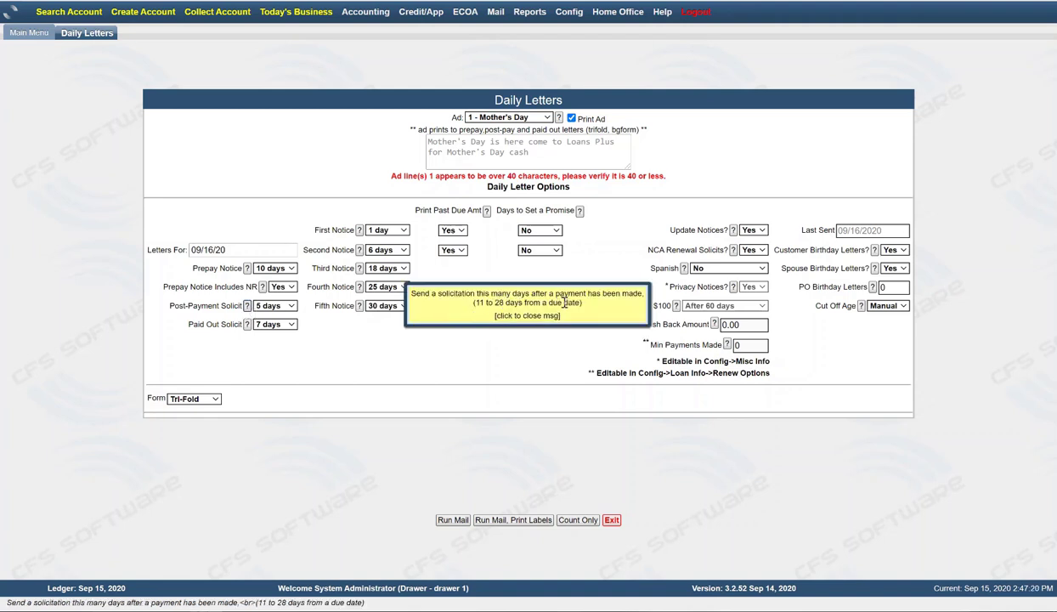
click(291, 306)
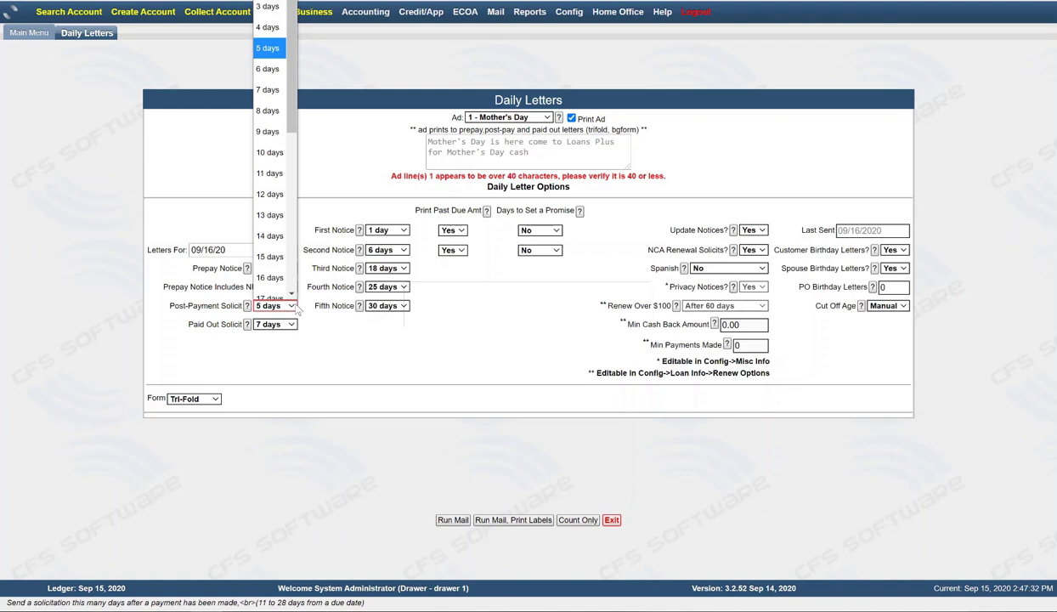
click(338, 324)
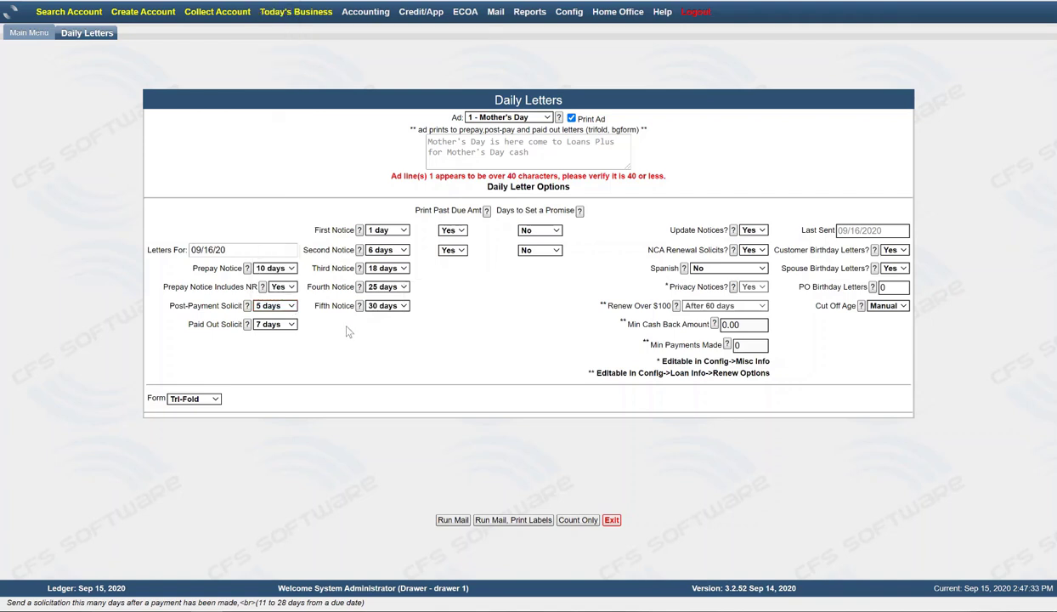
click(246, 324)
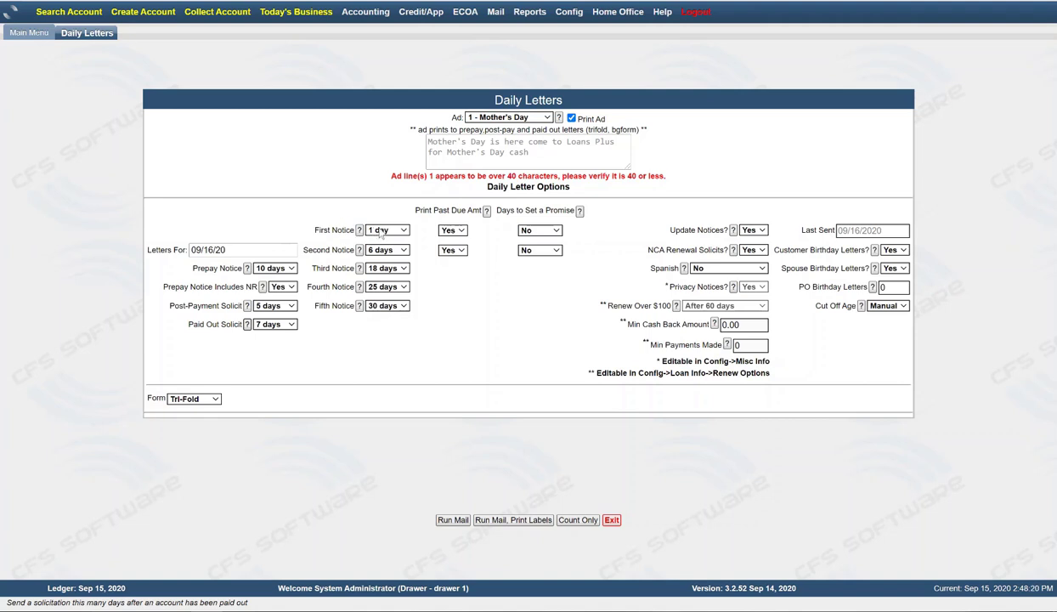
Read the help for Print Past Due Amt and Days to Set a Promise, and view the First Notice day choices
click(486, 210)
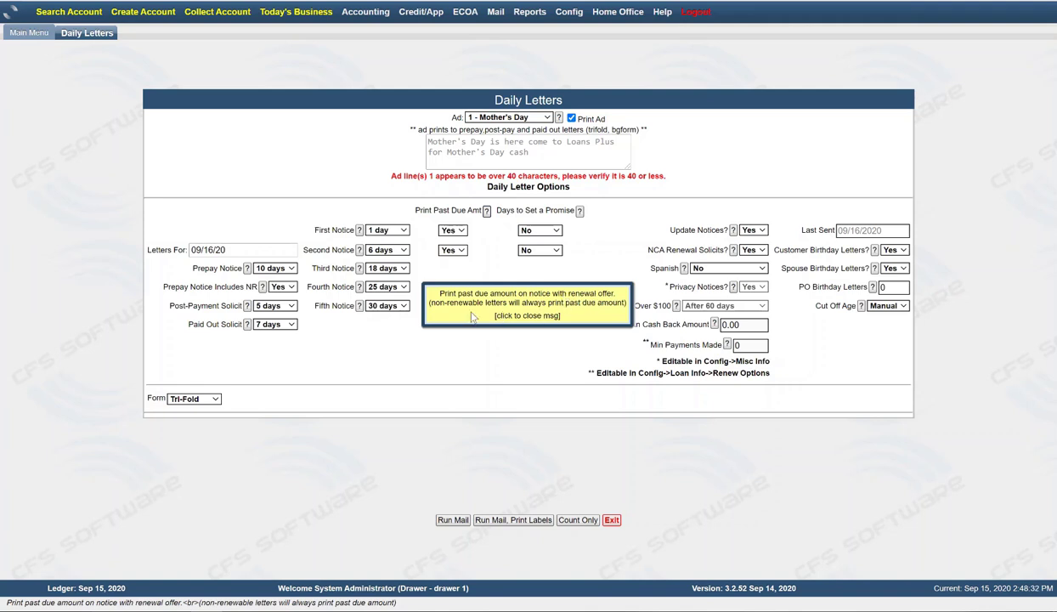
click(537, 306)
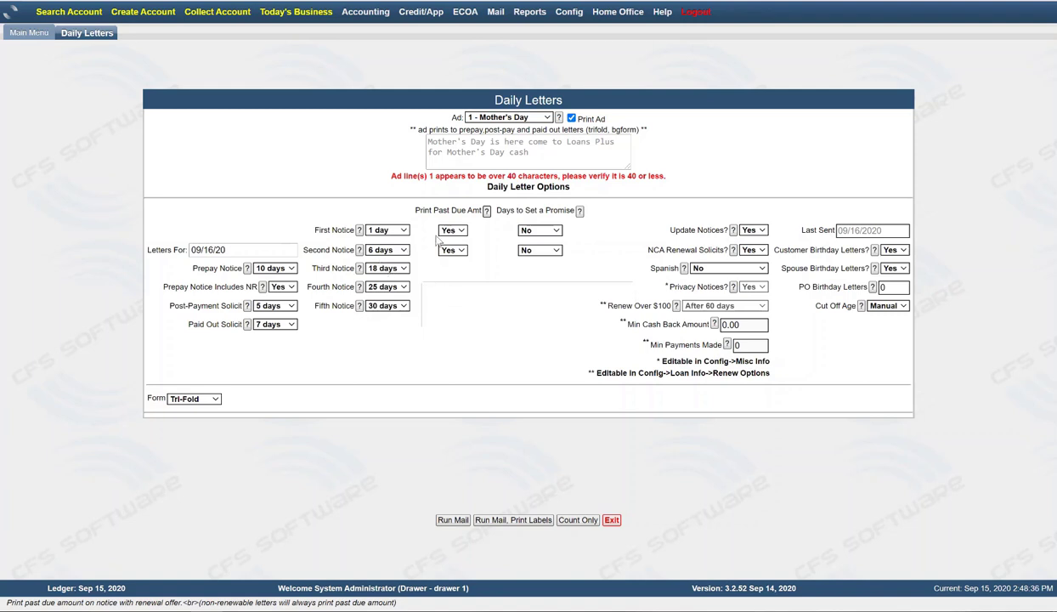
click(579, 211)
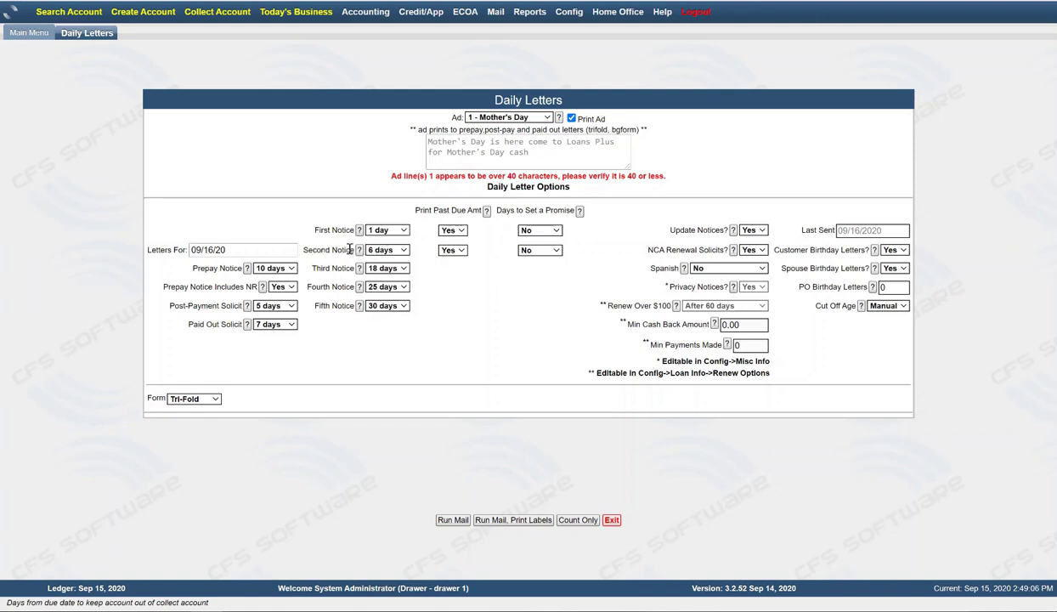
click(404, 231)
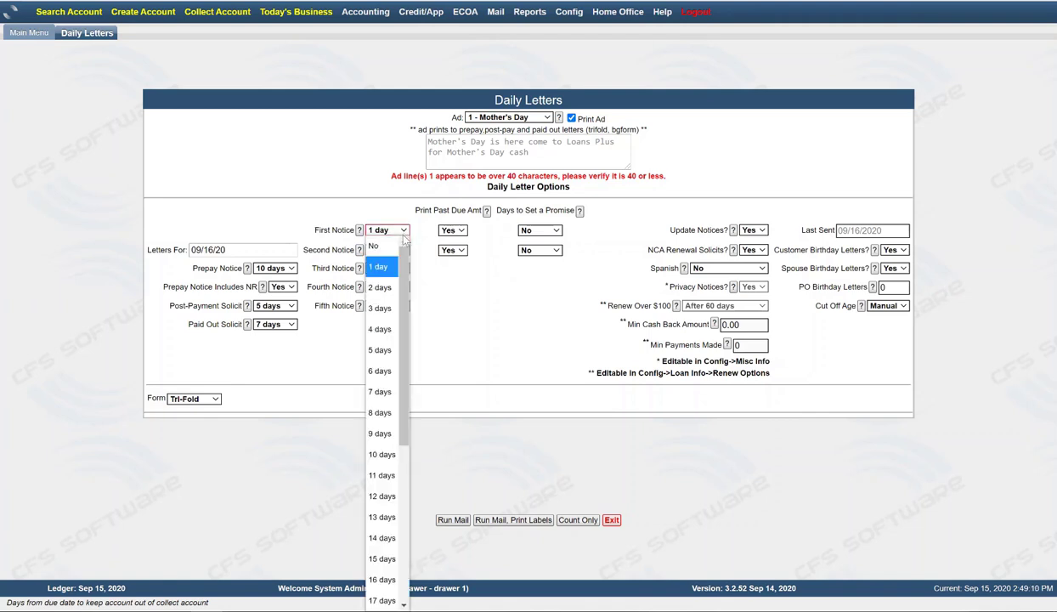
click(390, 213)
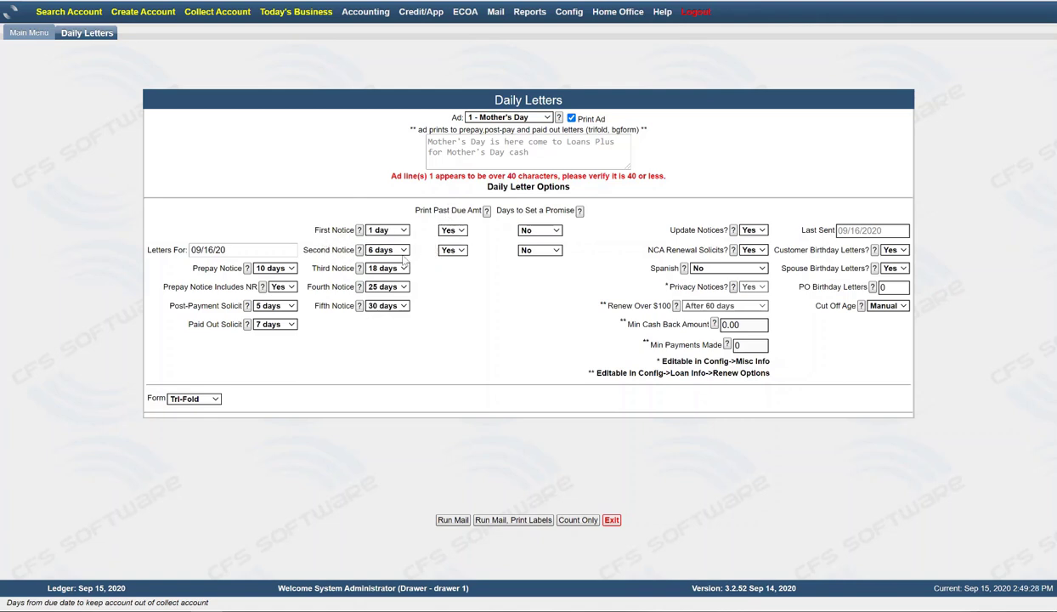
Examine the help for Update Notices, NCA Renewal Solicits and Spanish, including the choices offered for the latter two
click(733, 229)
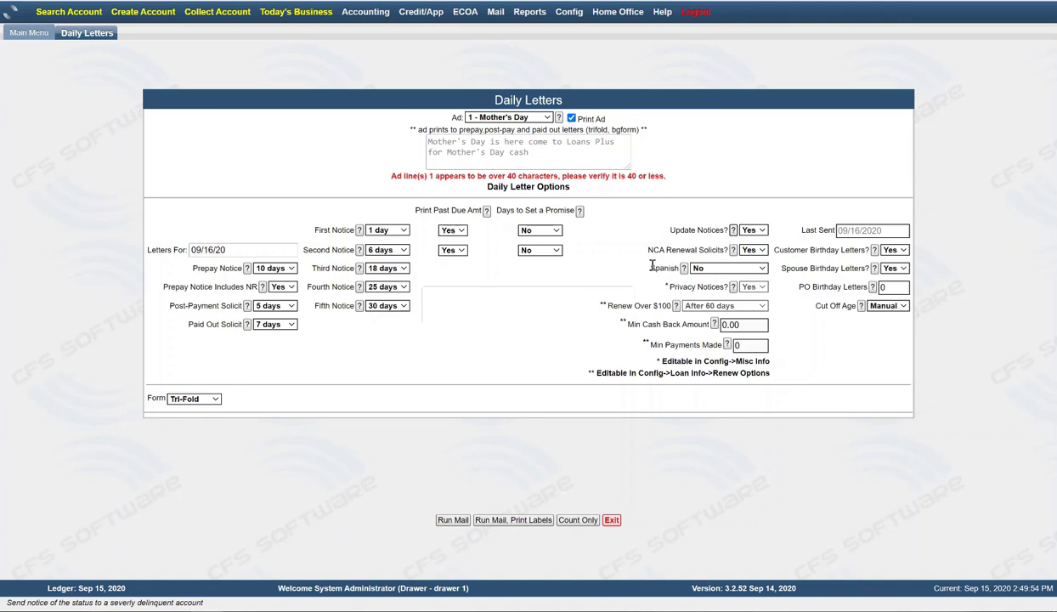
click(733, 251)
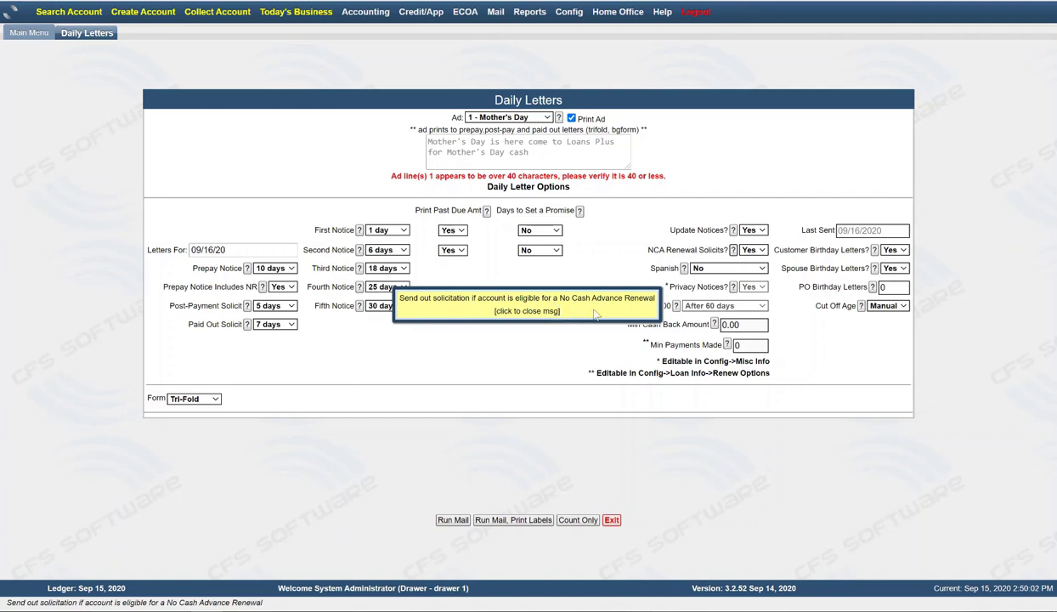
click(640, 311)
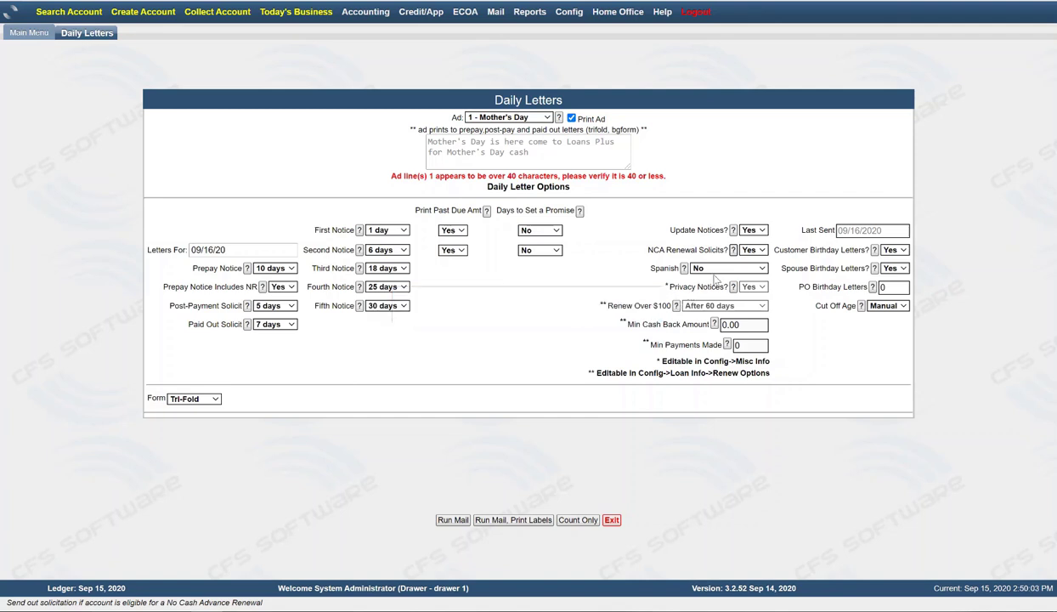
click(752, 252)
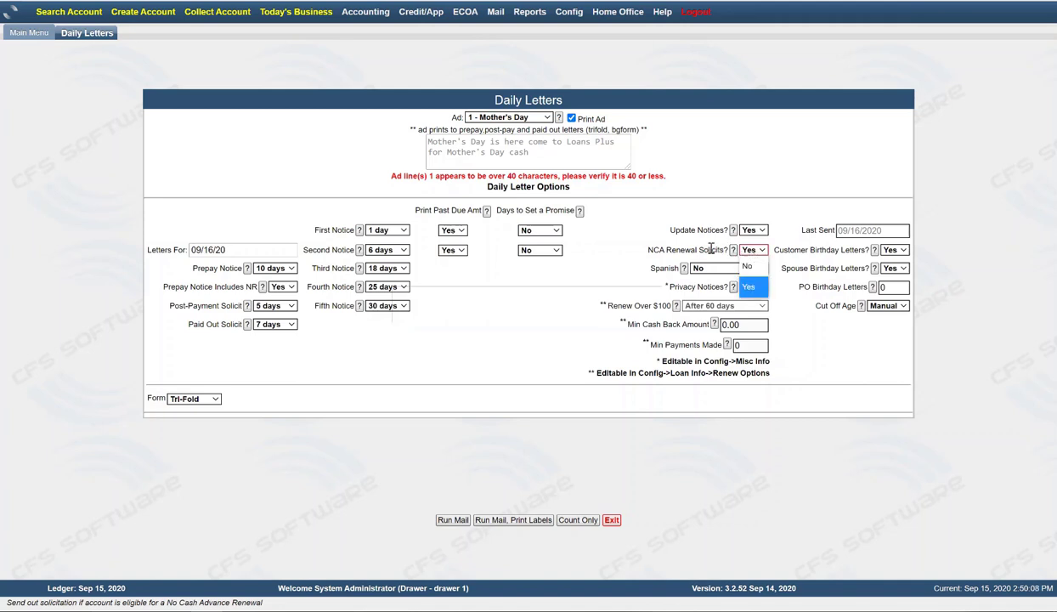
click(620, 237)
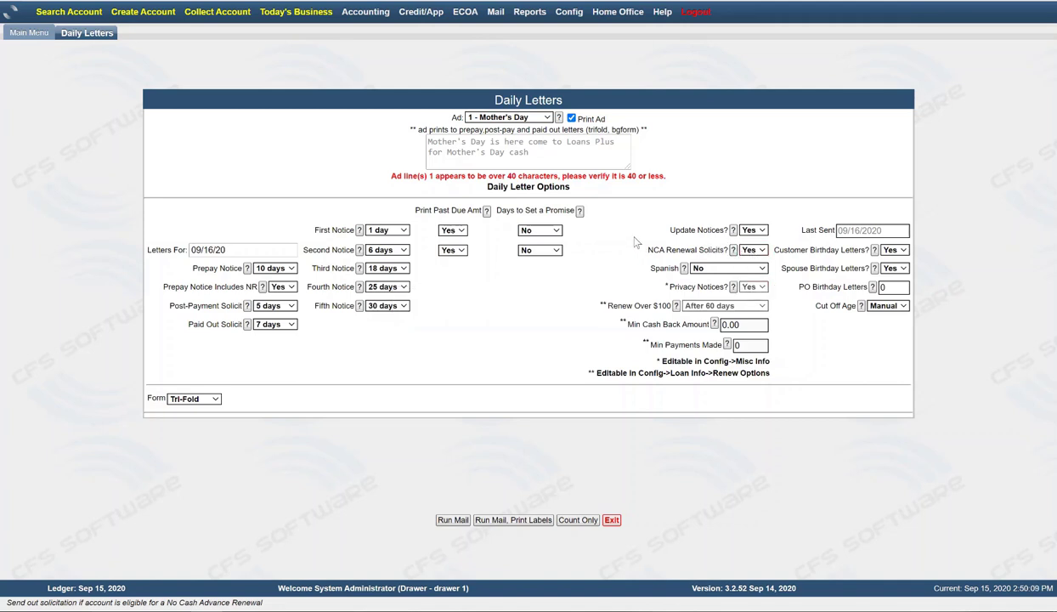
click(684, 268)
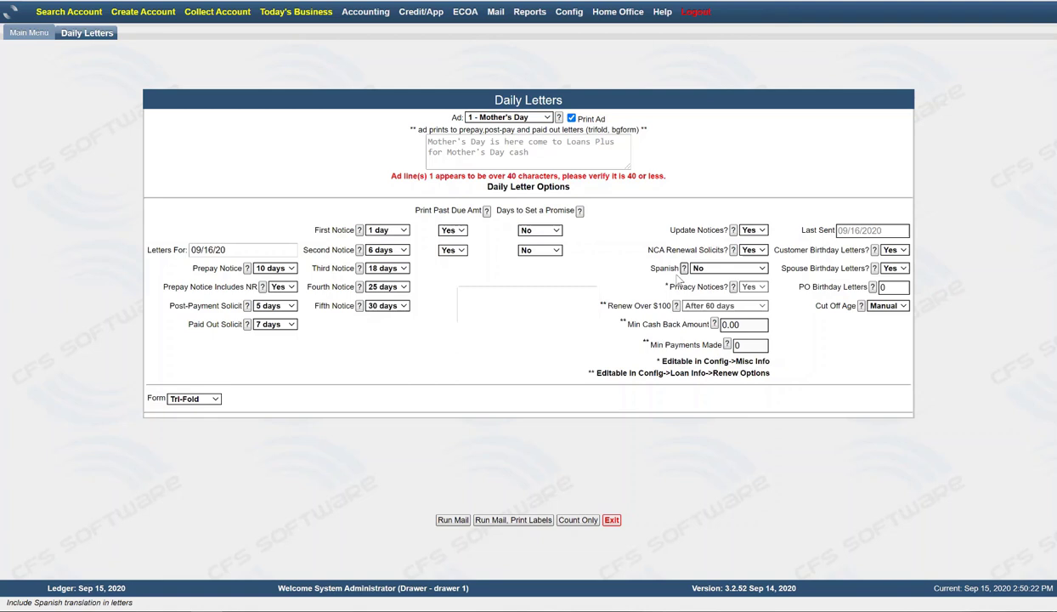
click(729, 270)
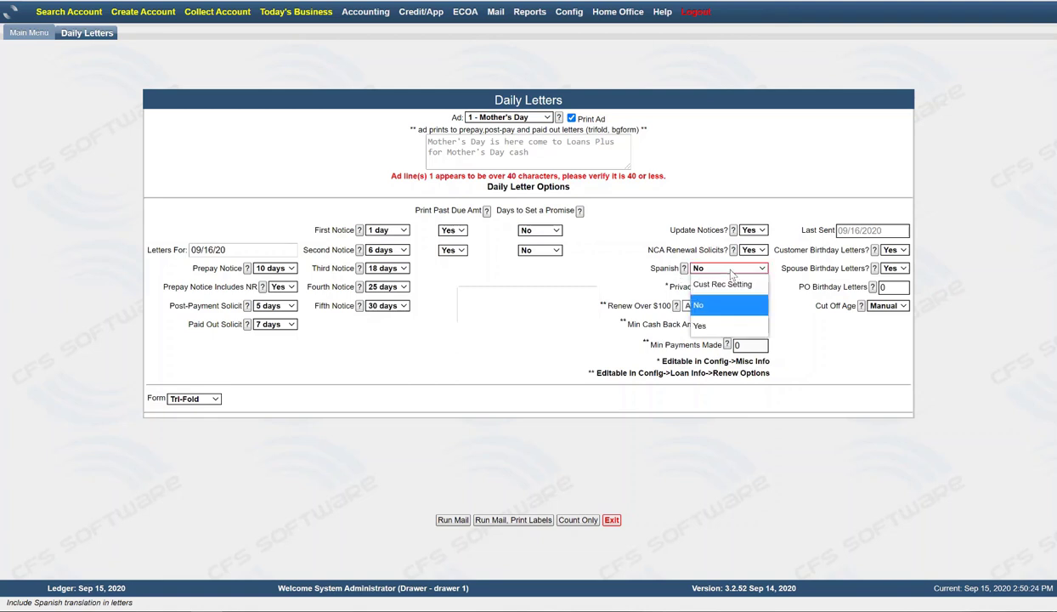
click(616, 252)
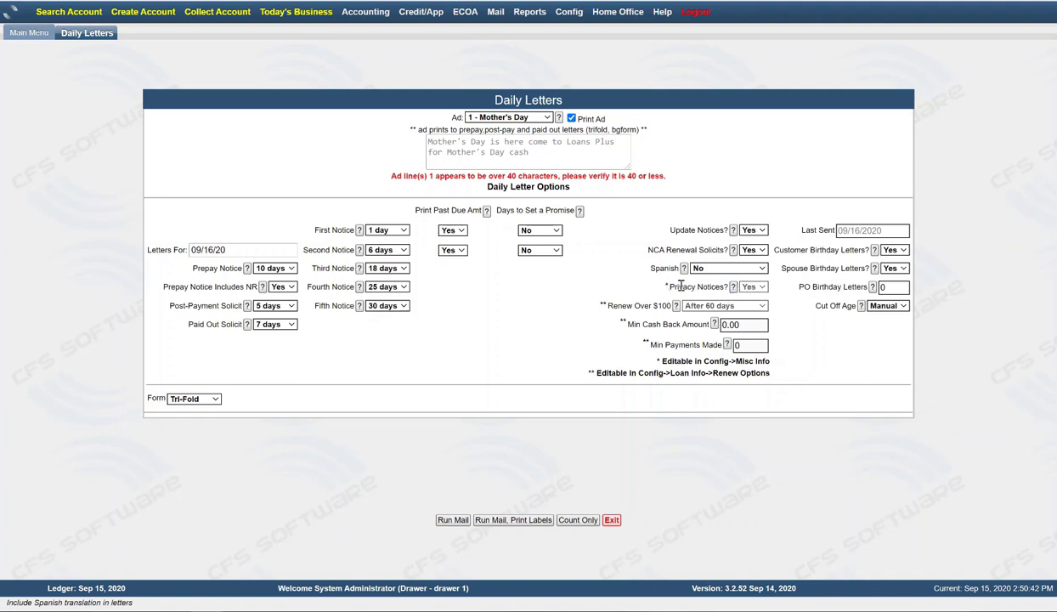
Examine the Print in Daily Letter privacy setting in the Misc Info configuration, and return to Daily Letters without saving
drag(668, 287, 660, 292)
click(568, 12)
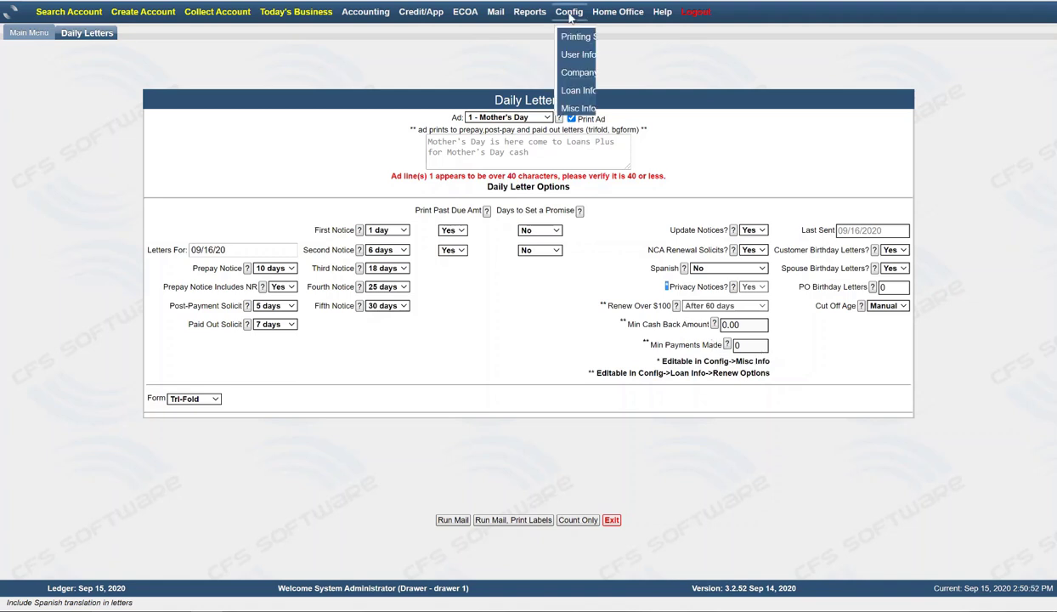
click(579, 109)
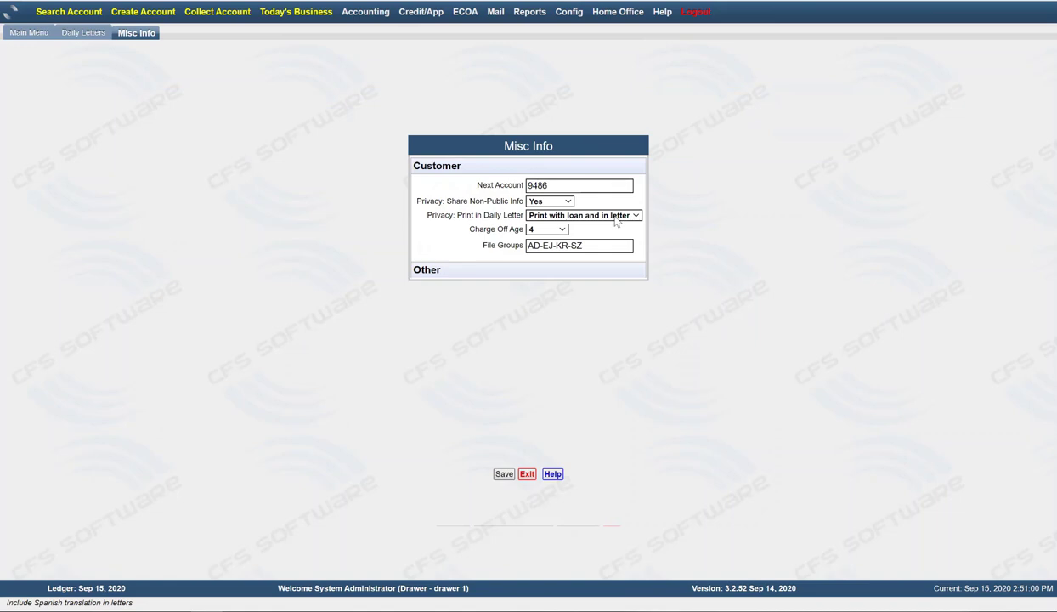
click(528, 475)
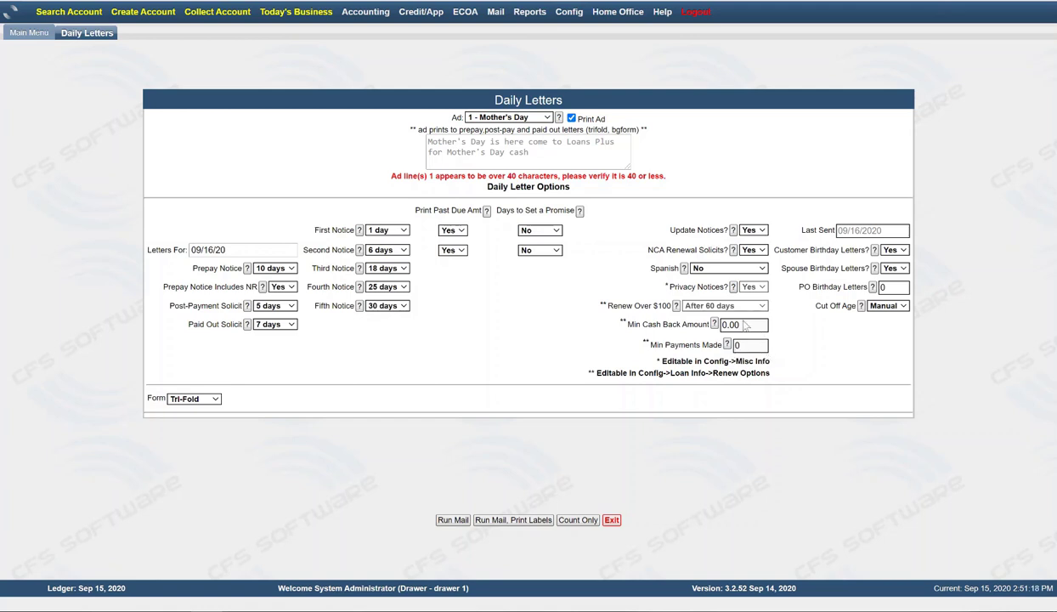
Examine the Renew Options in the Loan Info configuration, and return to Daily Letters without saving
click(569, 11)
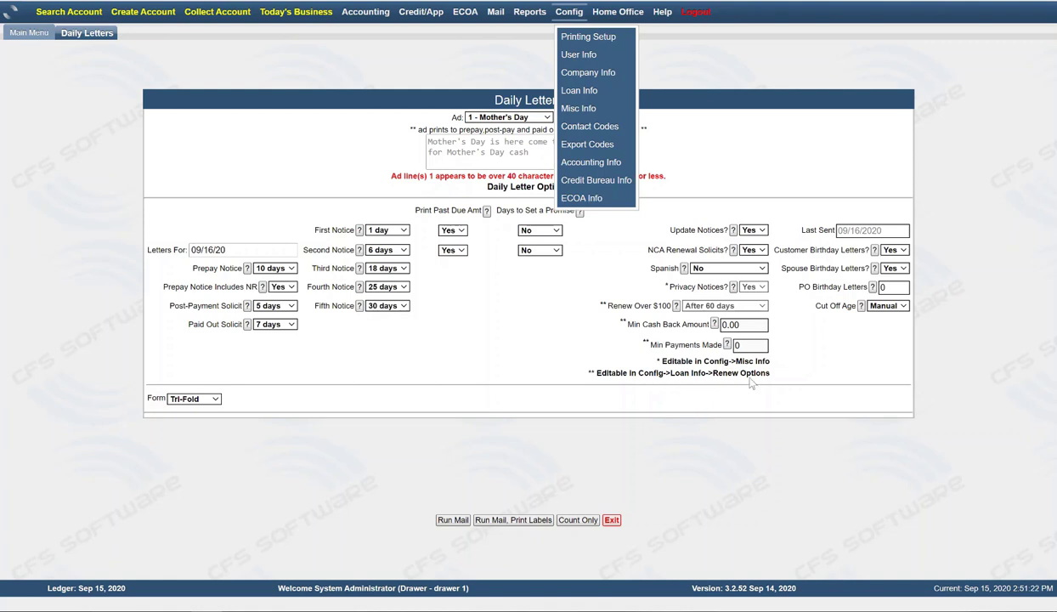
click(530, 12)
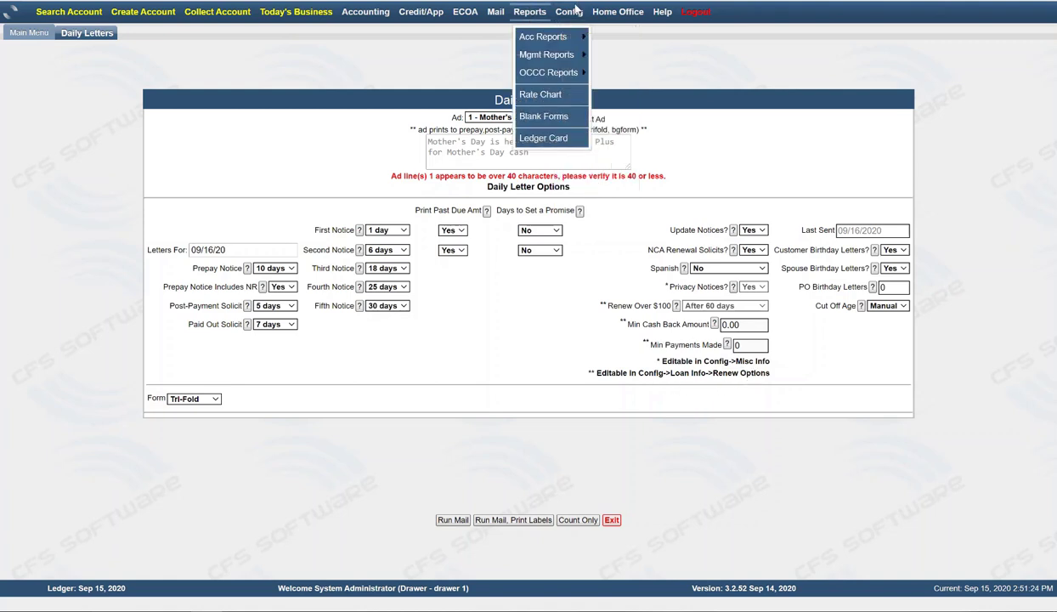
click(573, 10)
click(585, 94)
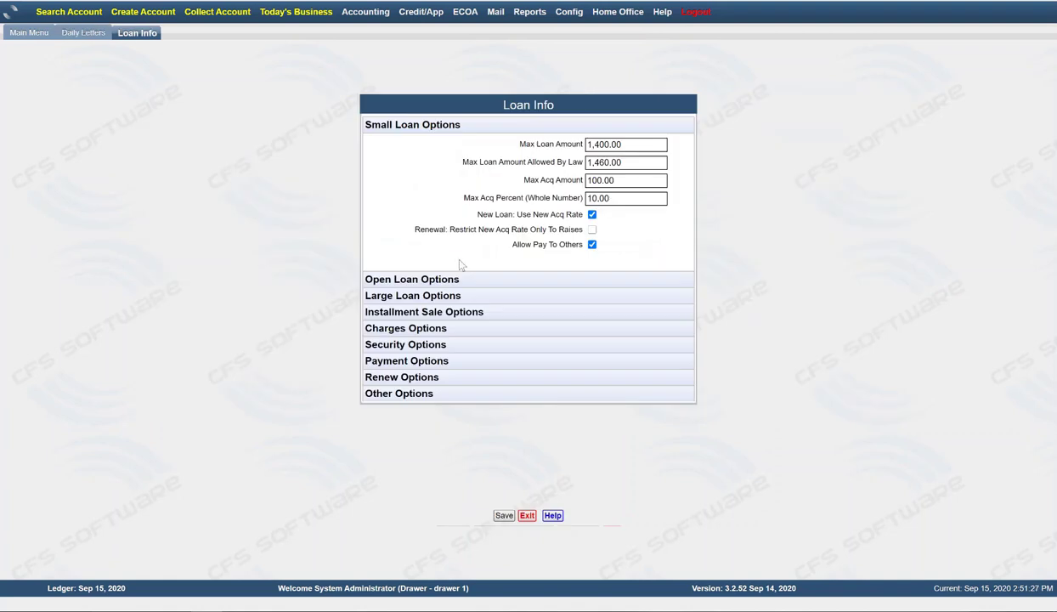
click(393, 379)
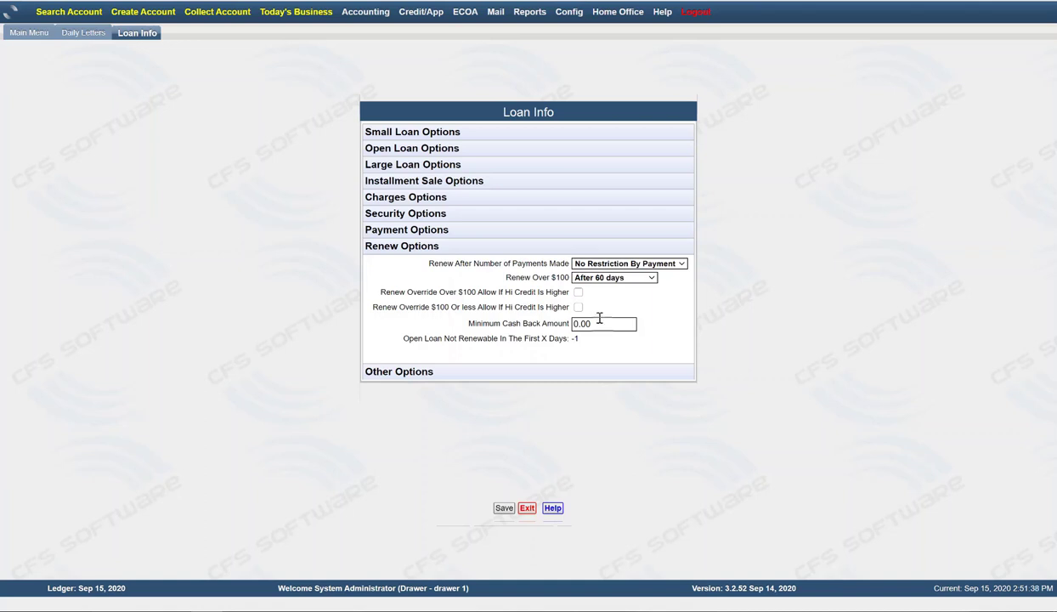
right_click(503, 497)
click(463, 475)
click(527, 508)
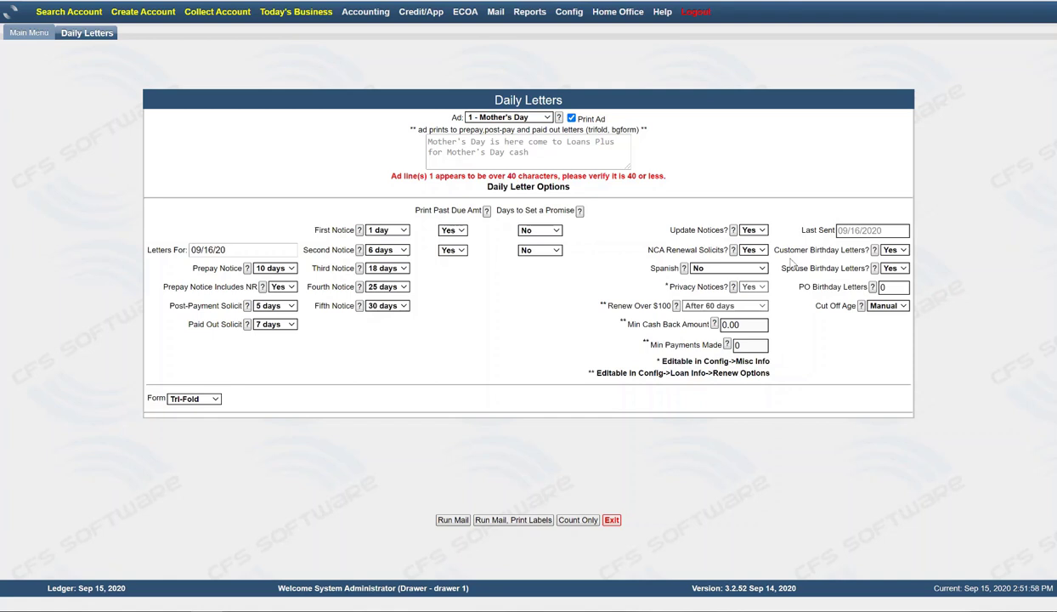
Read the help for PO Birthday Letters and dismiss the message
mouse_move(824, 252)
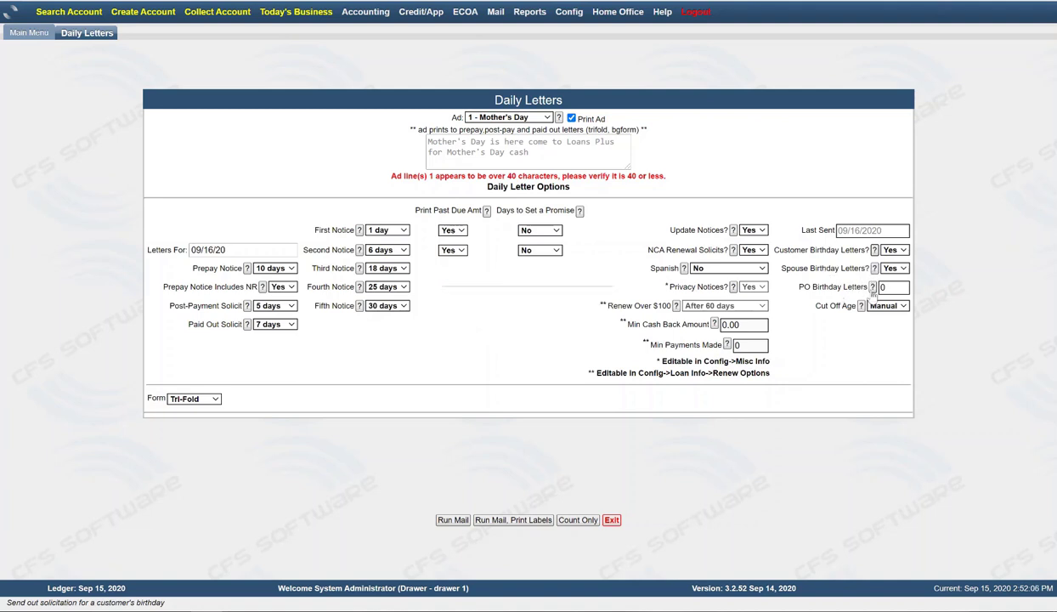
drag(899, 288, 872, 295)
mouse_move(872, 288)
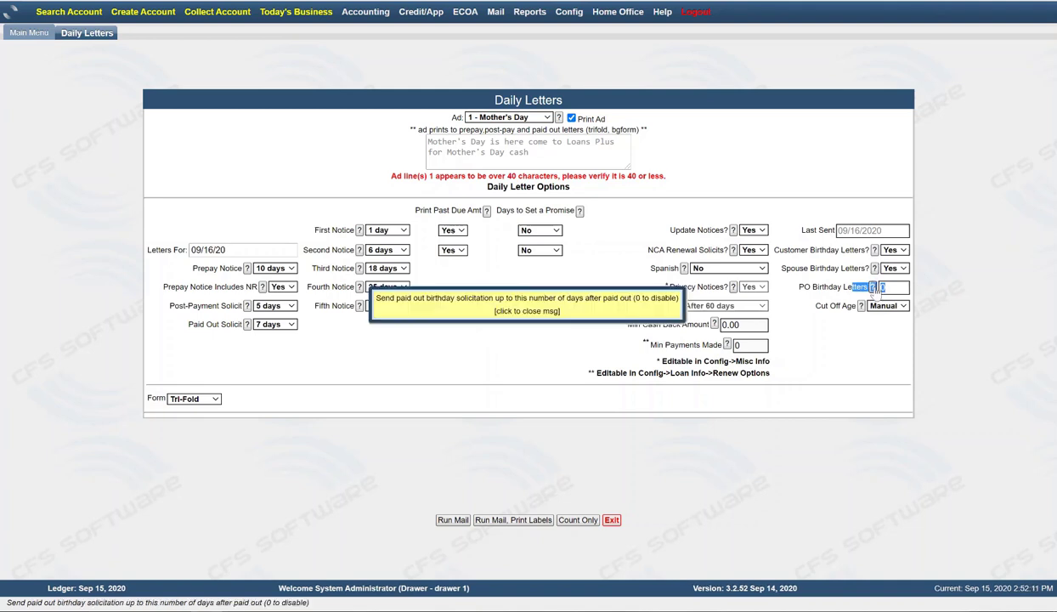
click(564, 311)
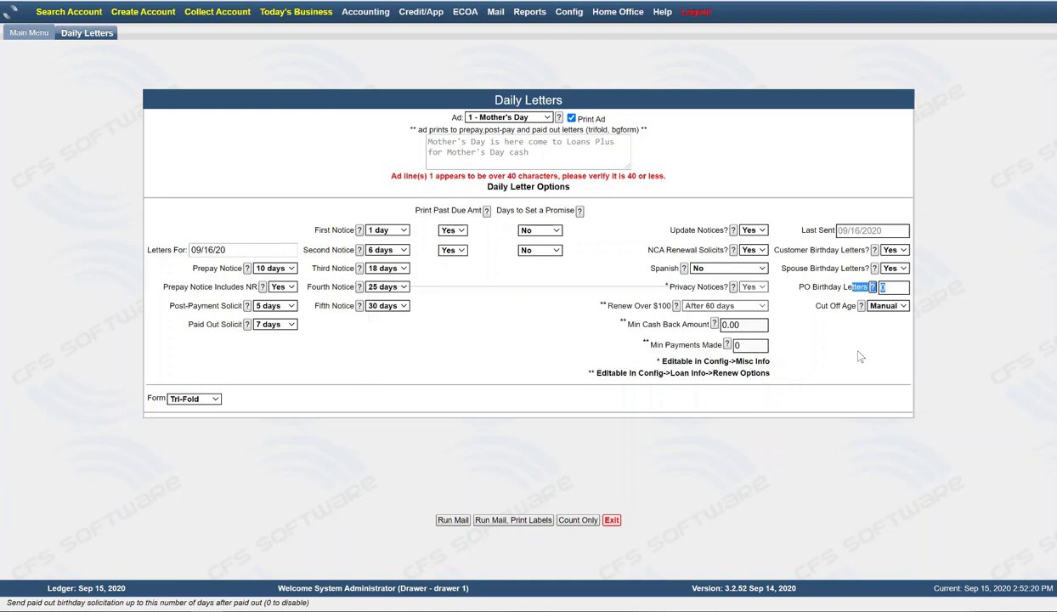
click(860, 355)
Set the Cut Off Age for the daily letters to 2
click(862, 307)
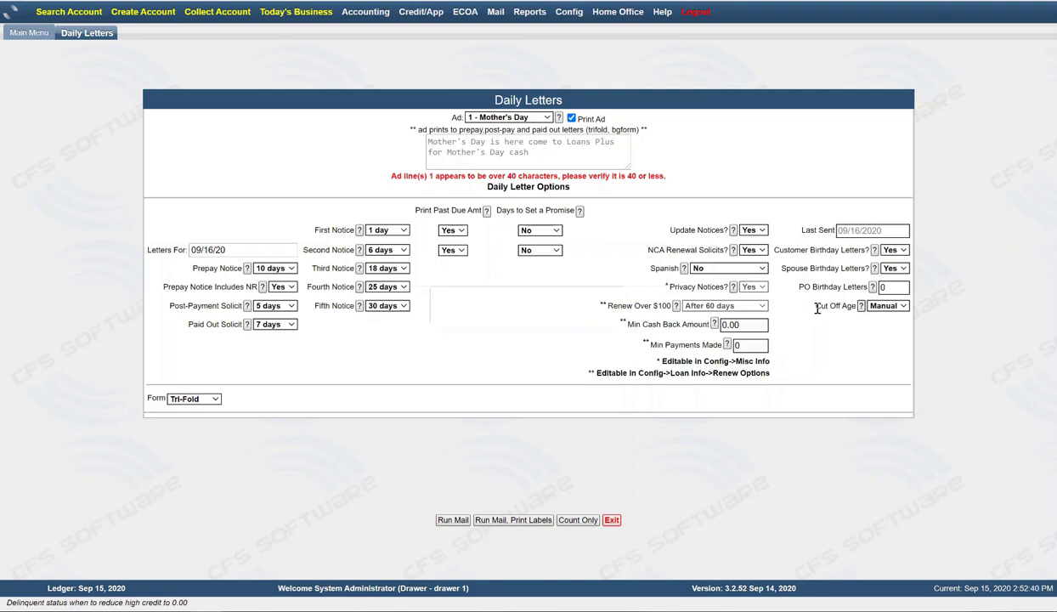
click(884, 305)
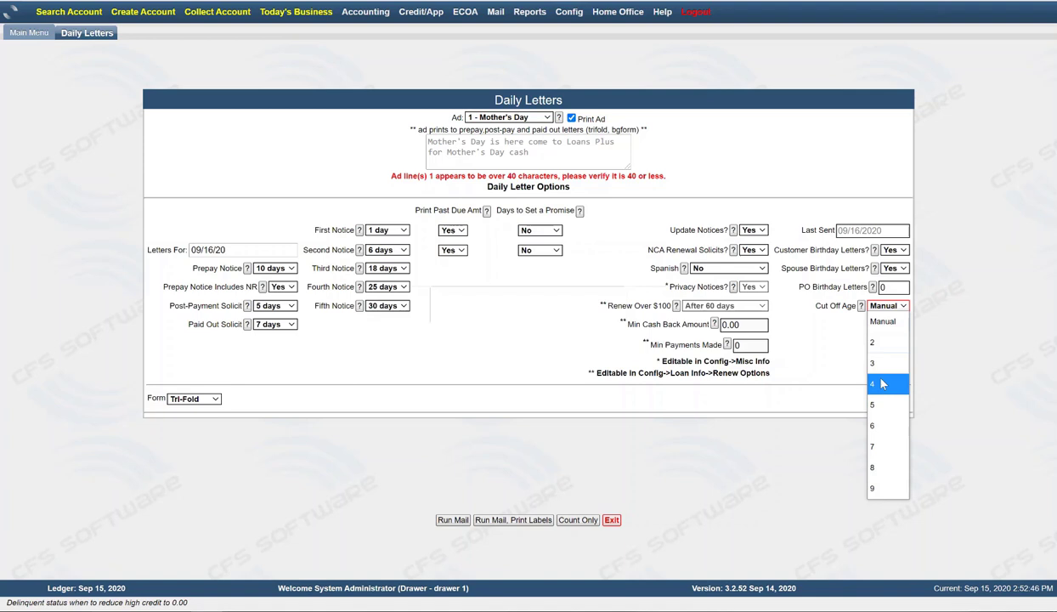
click(874, 342)
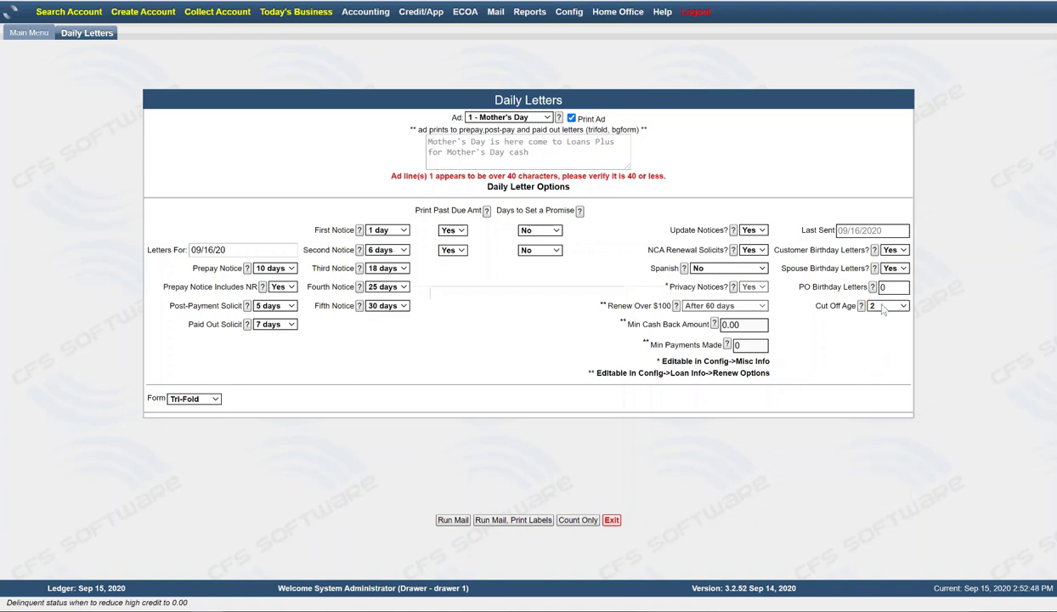
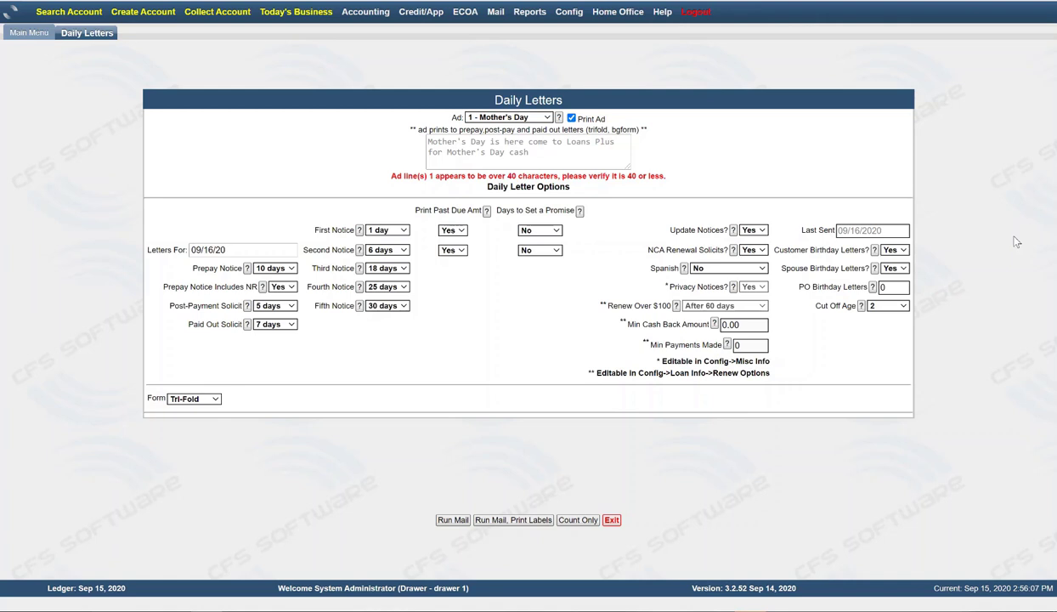
View the Mother's Day ad in the Ad Library and return to Daily Letters without changing it
click(548, 118)
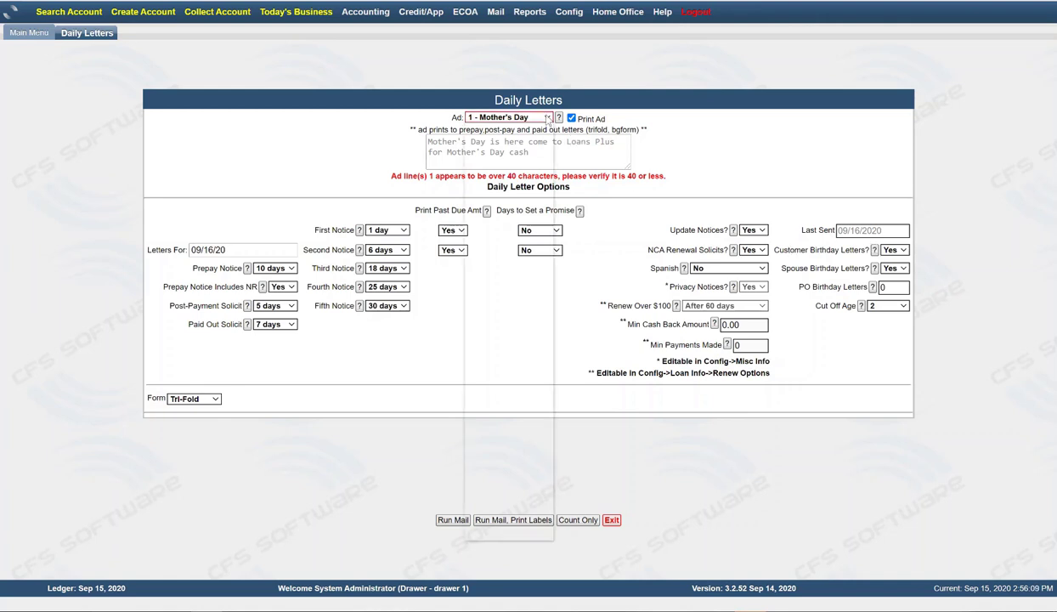
click(548, 118)
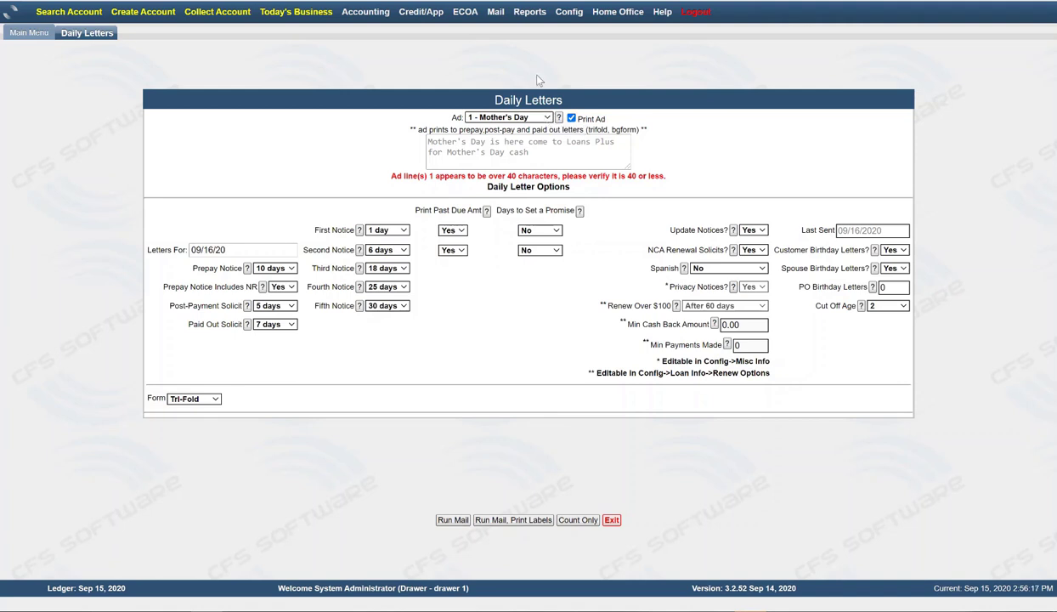
click(495, 11)
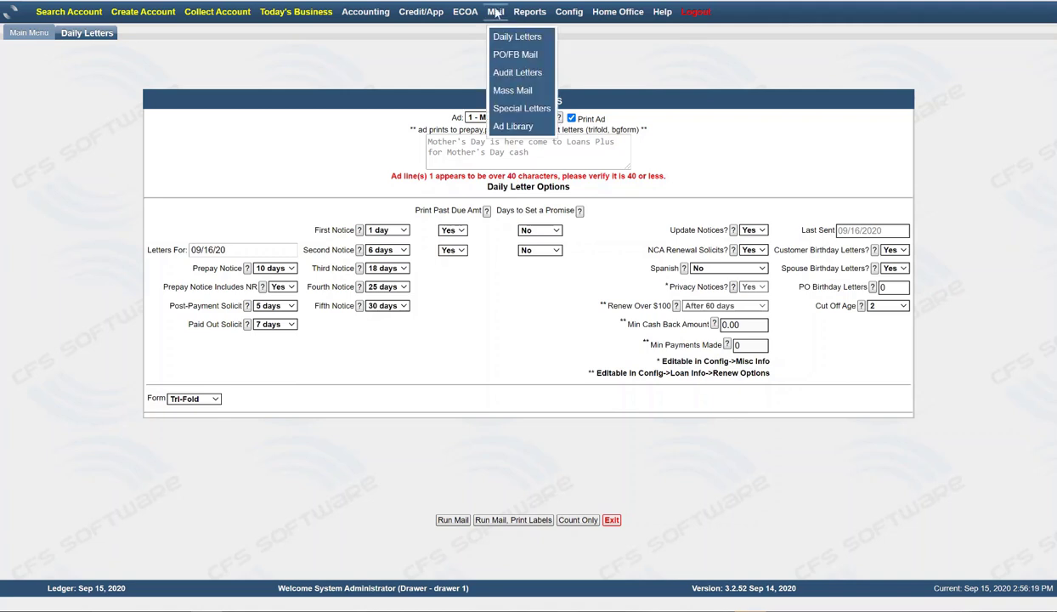
click(515, 126)
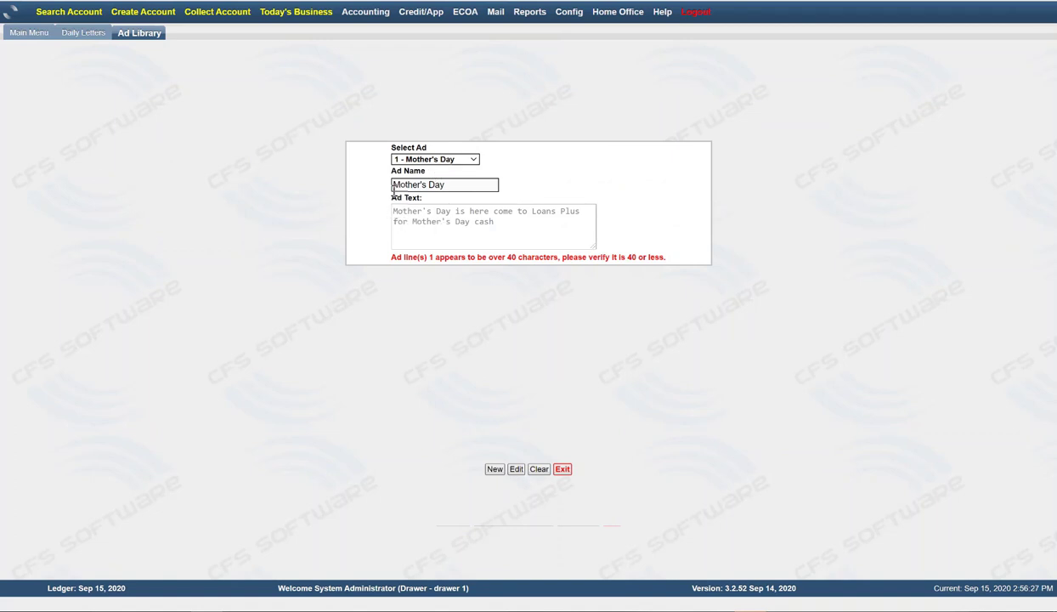
click(562, 469)
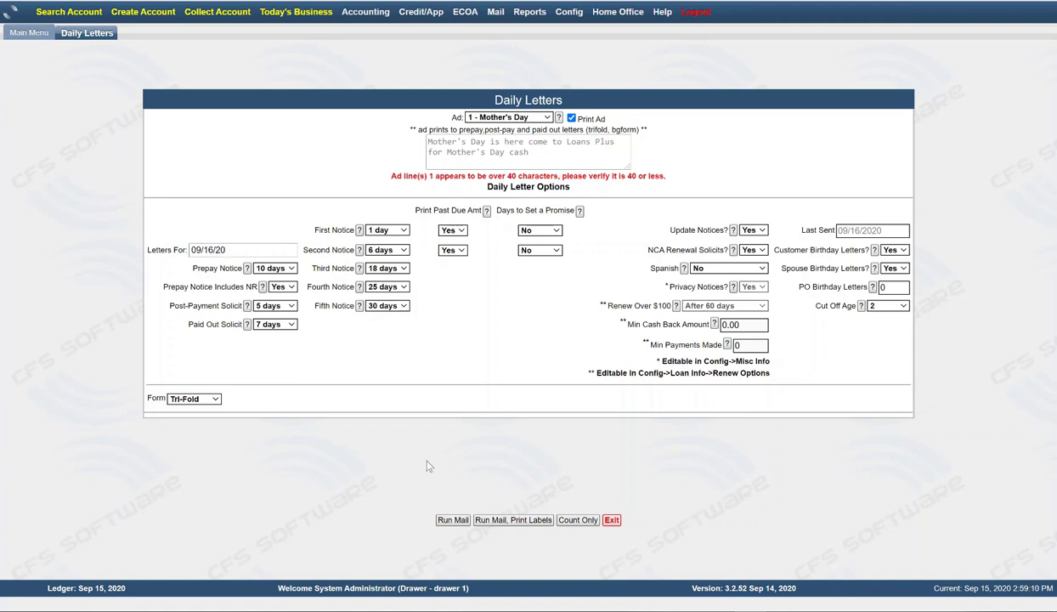
Run the daily mail for 09/16/20 without labels and display the resulting Daily Letter Report
click(453, 520)
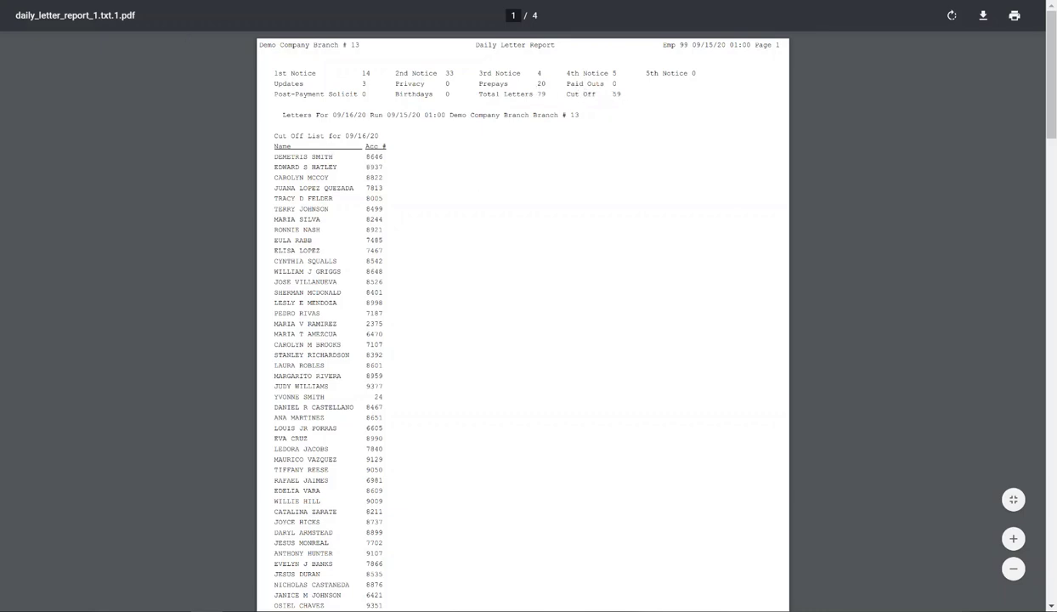
key(ctrl+w)
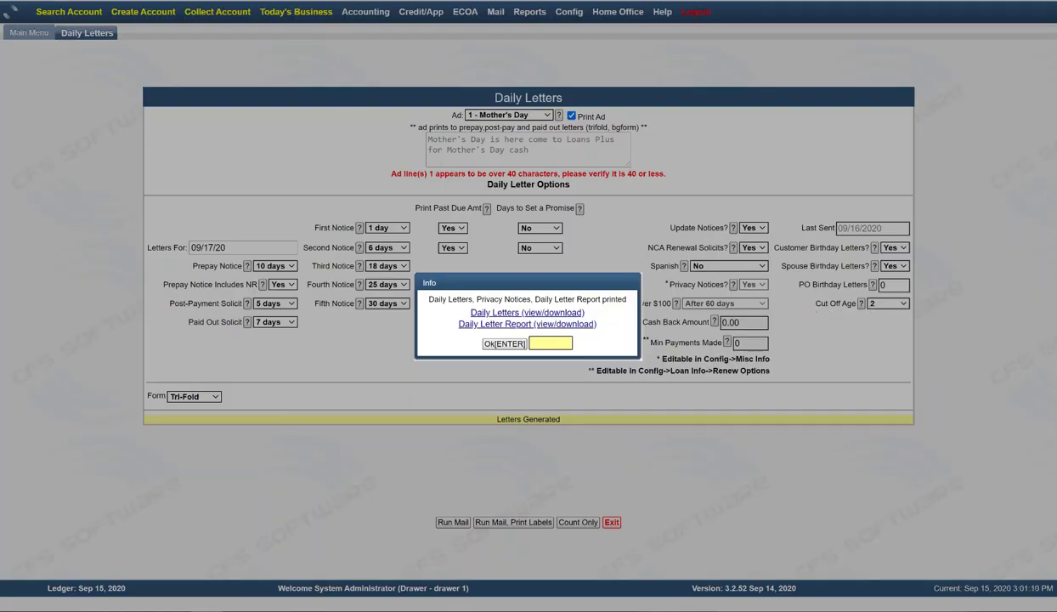
key(ctrl+shift+t)
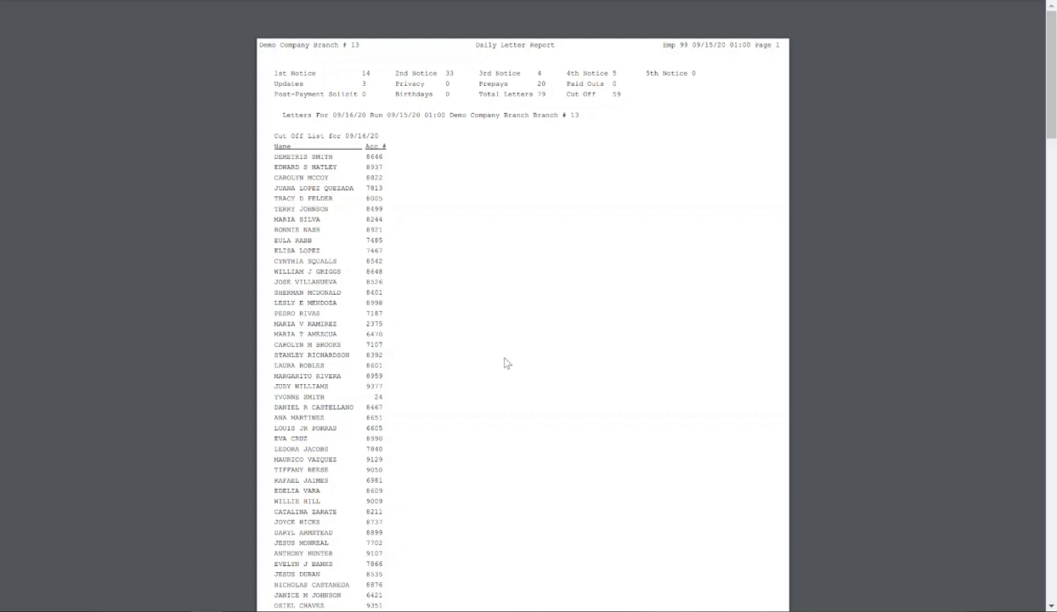
Read the cut off list in the Daily Letter Report through to the start of the Aging Report
scroll(504, 363, down, 5)
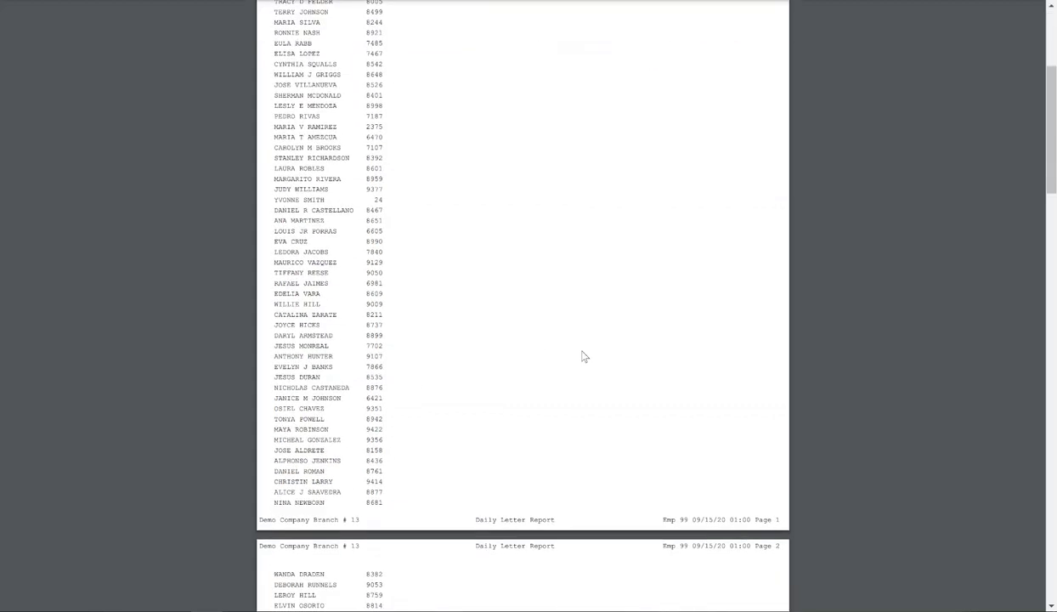
scroll(584, 356, down, 8)
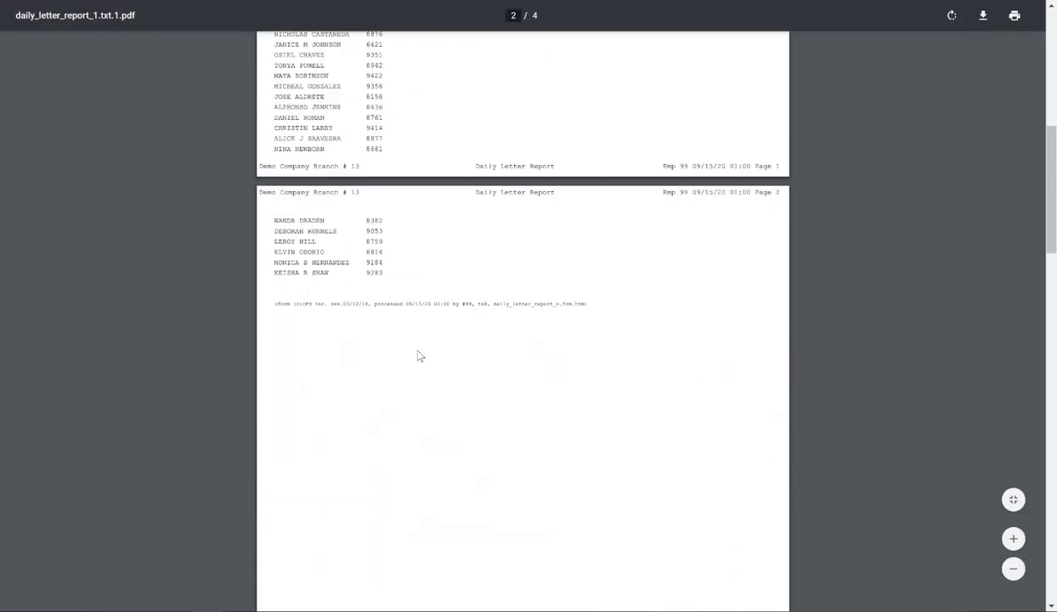
scroll(418, 356, down, 5)
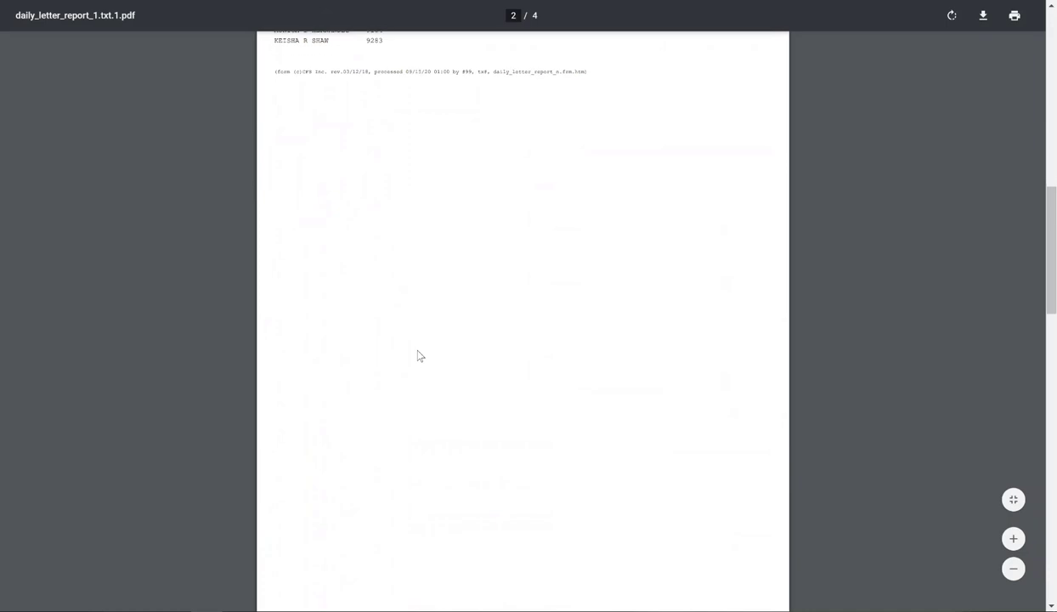
scroll(420, 356, down, 5)
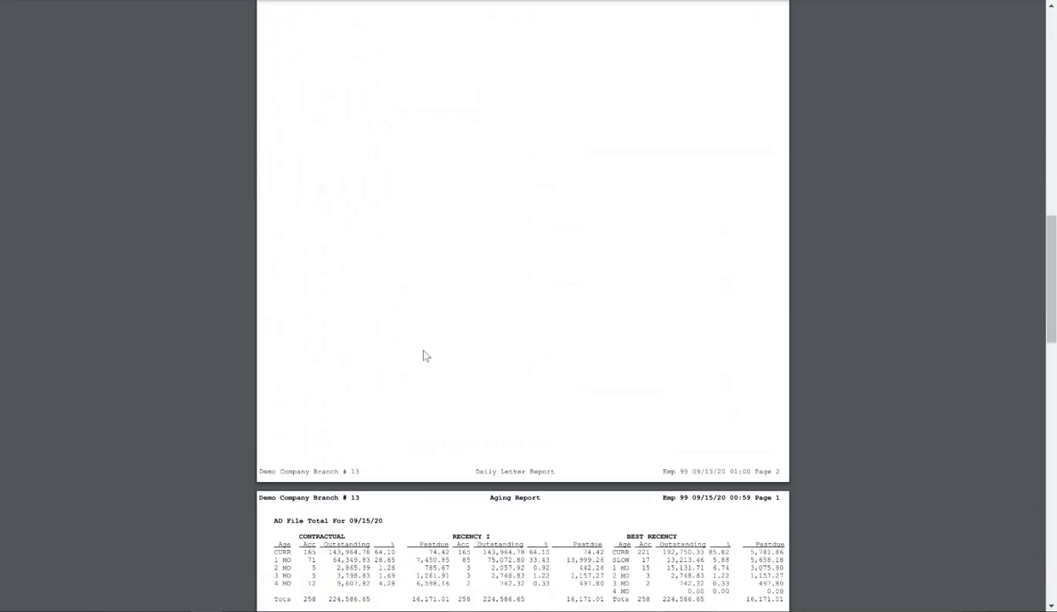
scroll(426, 356, down, 2)
scroll(426, 356, down, 1)
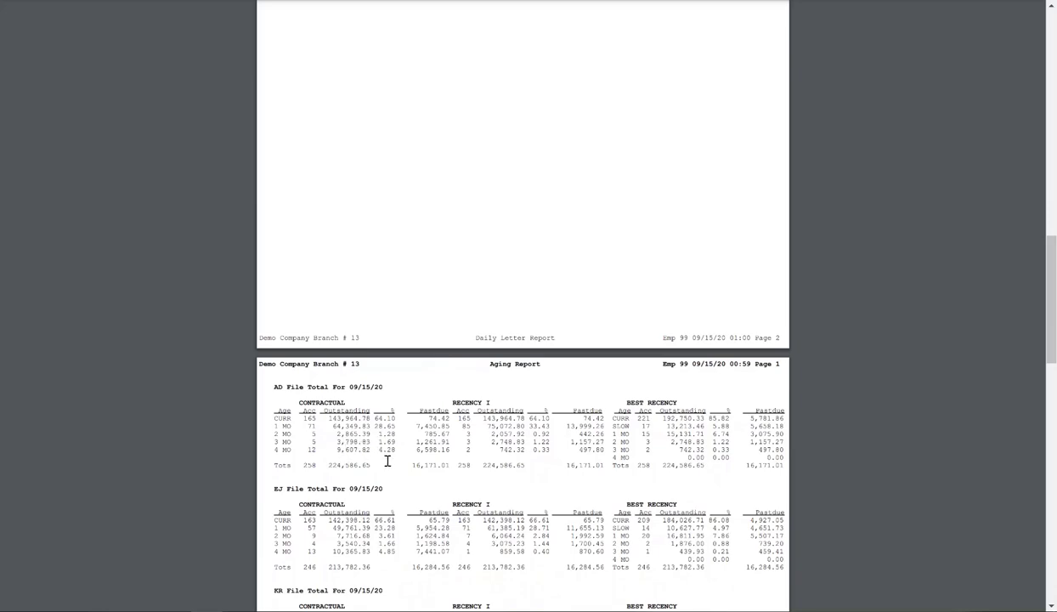
Compare the Aging Report file totals for 09/15/20 and 09/16/20, return to the report's first page and close it
scroll(382, 460, down, 5)
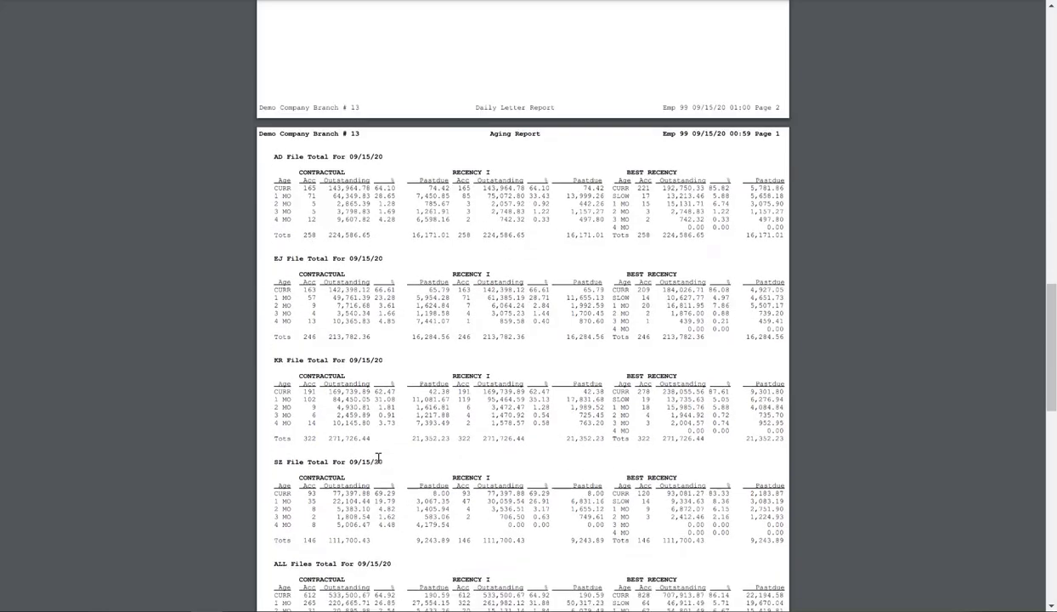
scroll(378, 459, down, 3)
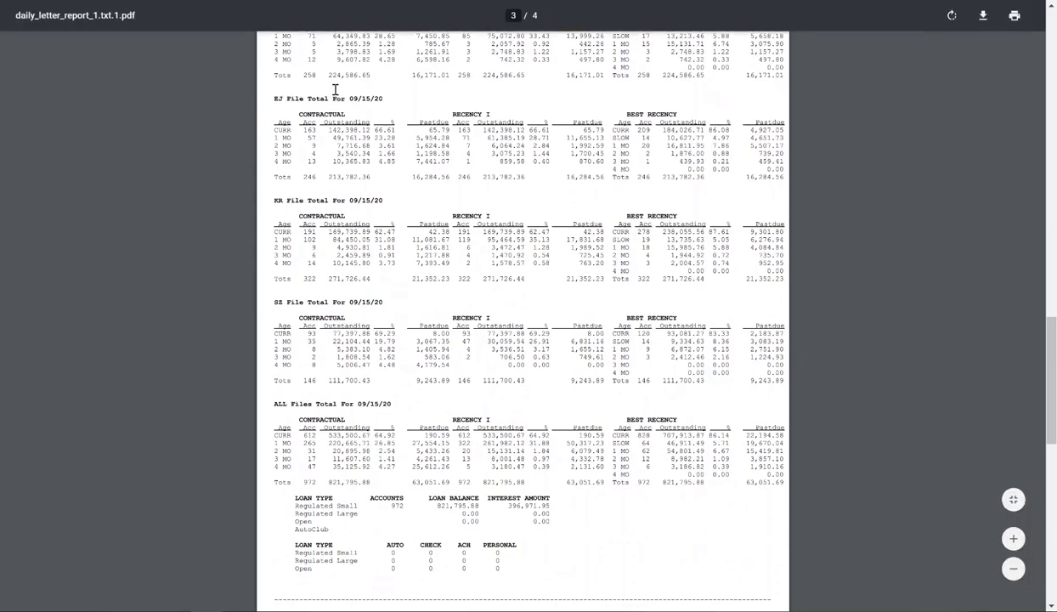
scroll(289, 156, up, 2)
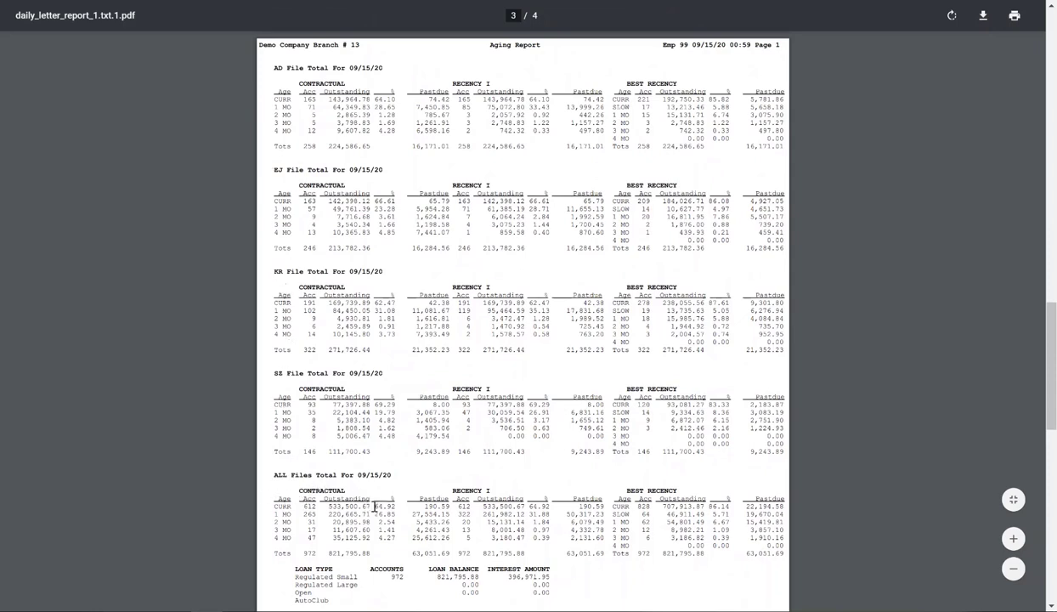
scroll(352, 520, down, 2)
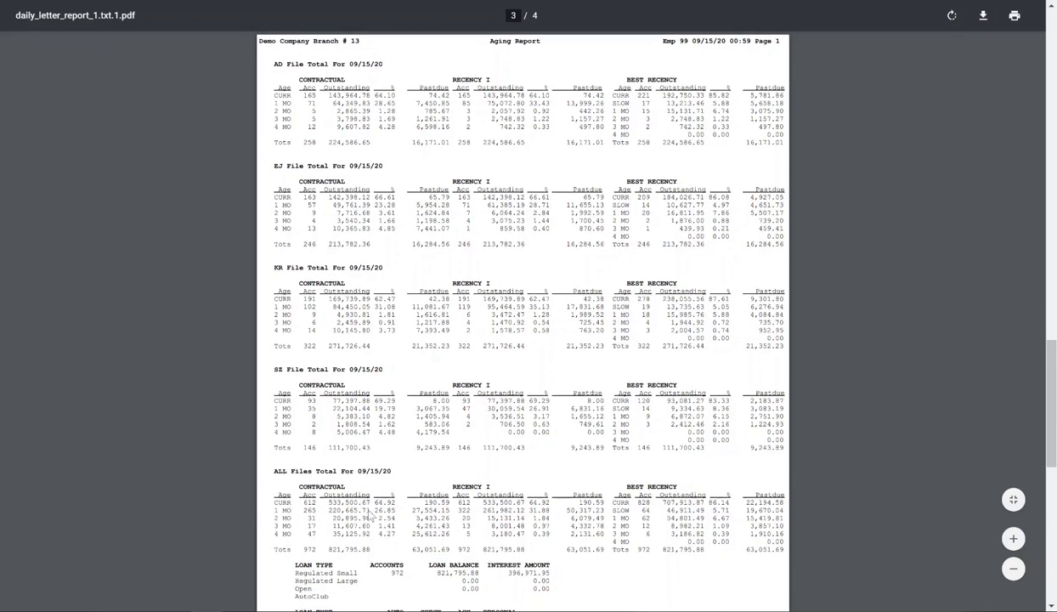
scroll(368, 497, down, 3)
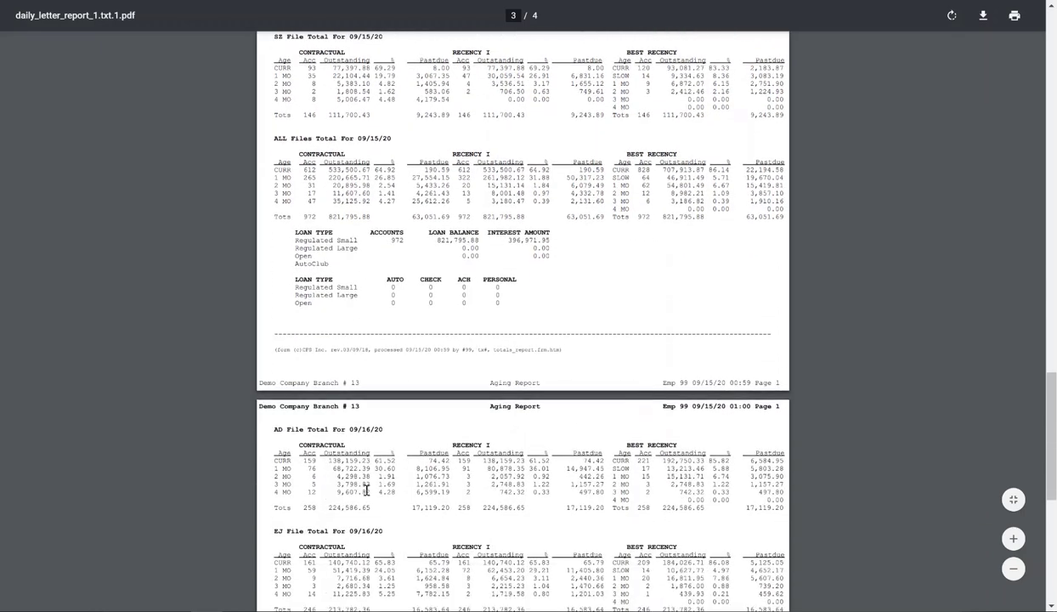
scroll(367, 490, down, 3)
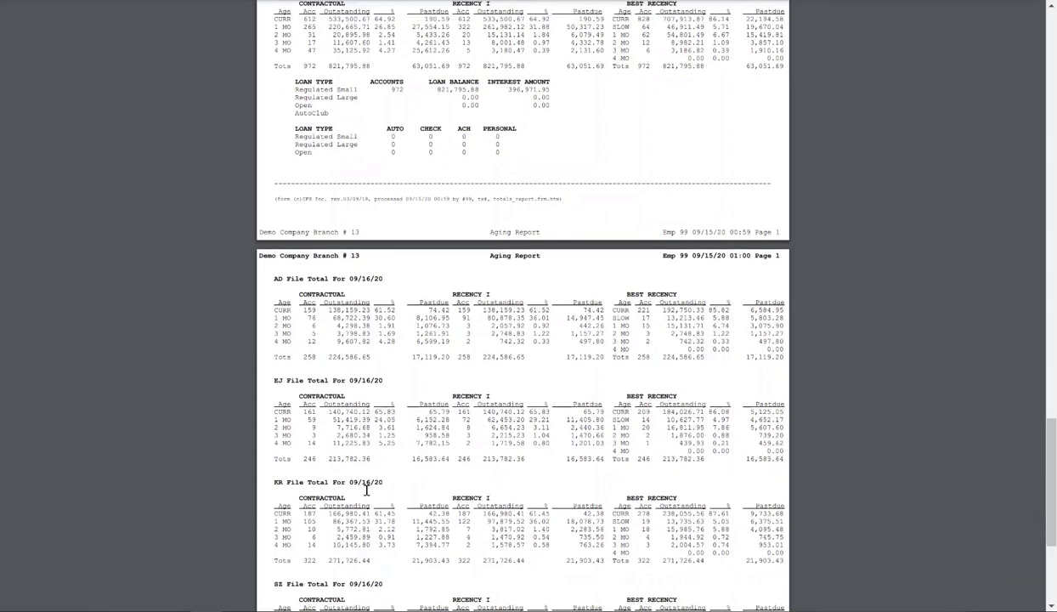
scroll(367, 490, down, 2)
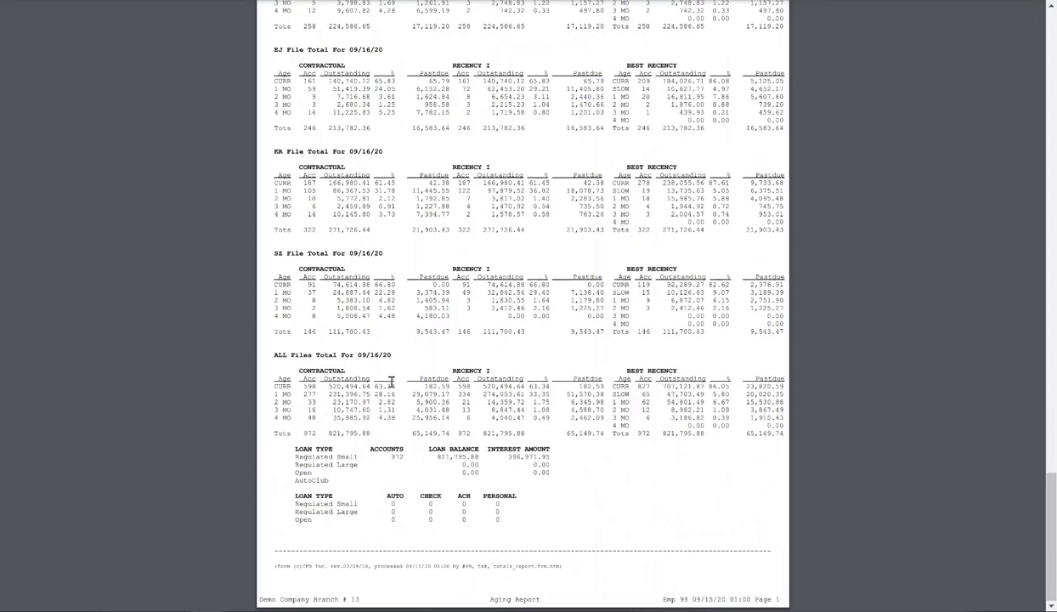
scroll(399, 340, up, 20)
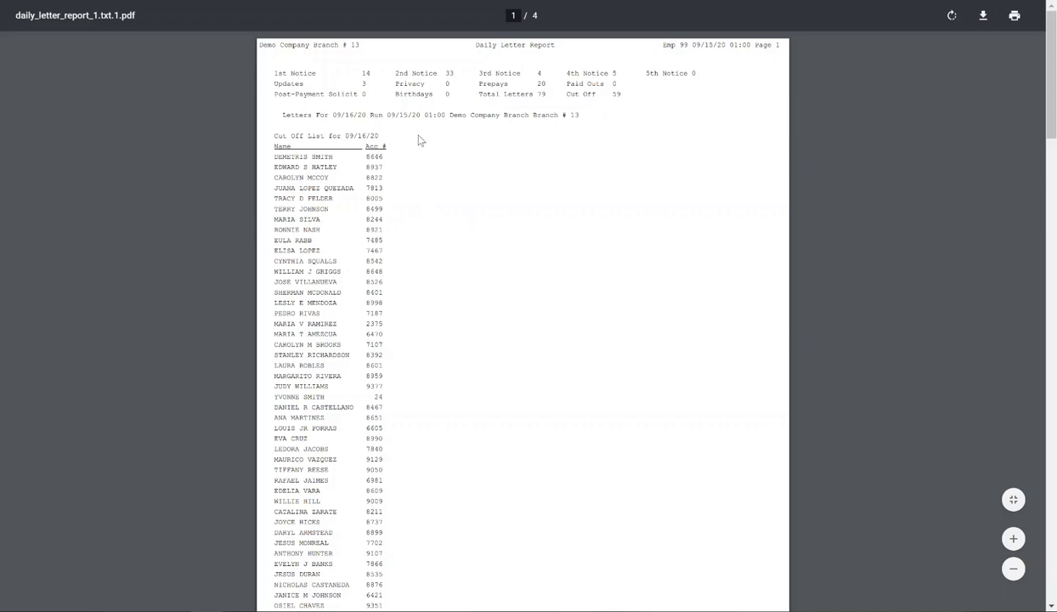
key(ctrl+w)
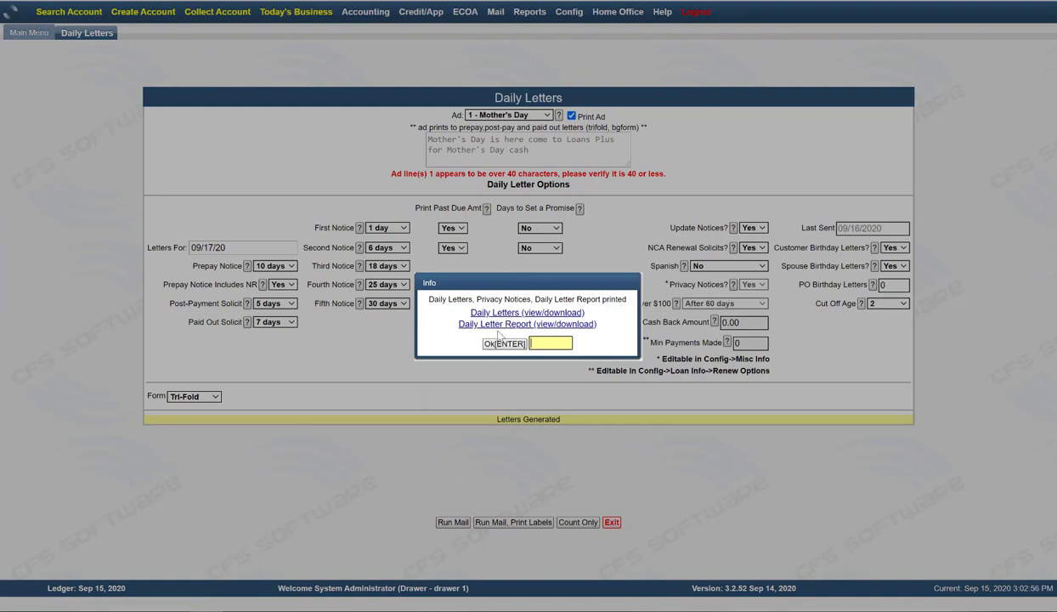
Open the generated Daily Letters document and examine the notice number on the first letter
click(500, 323)
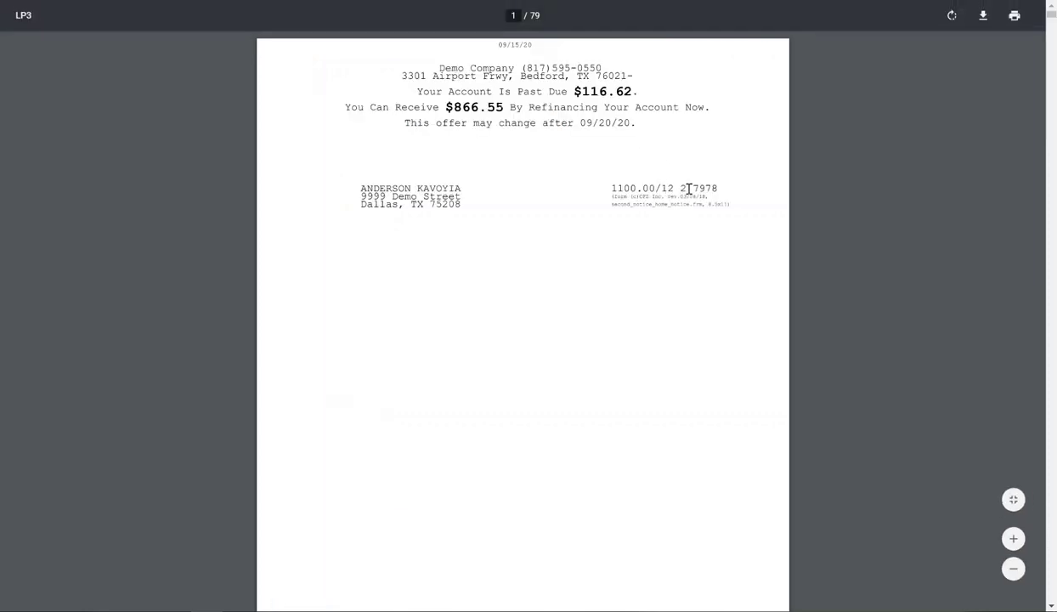
drag(690, 189, 681, 189)
key(ctrl+w)
Examine the letters on pages 2 and 3 and the Keep Your Credit Good letter on page 4
scroll(574, 272, down, 1)
scroll(573, 272, down, 5)
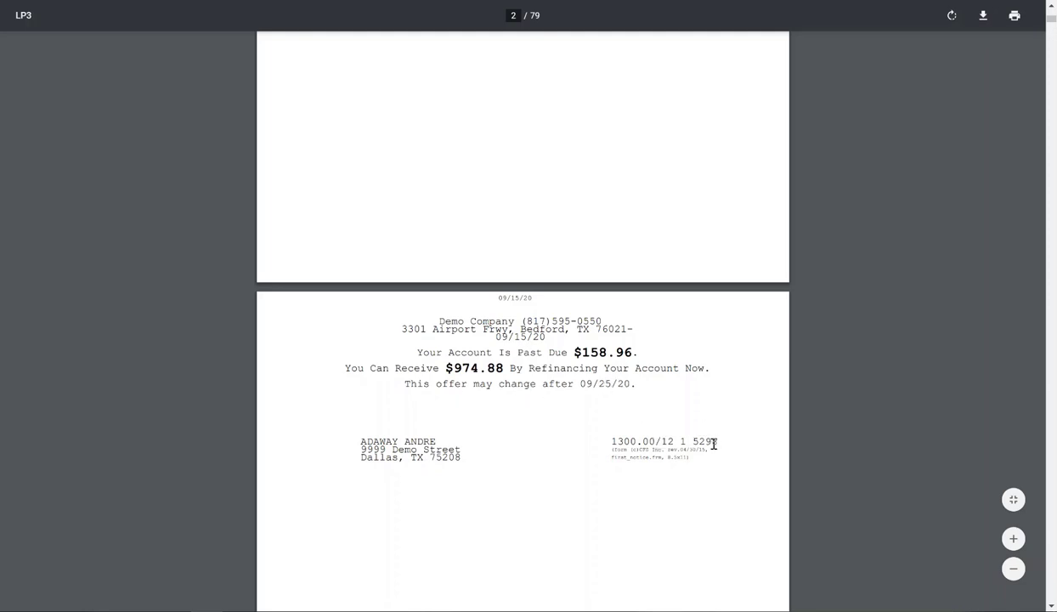
scroll(697, 453, down, 4)
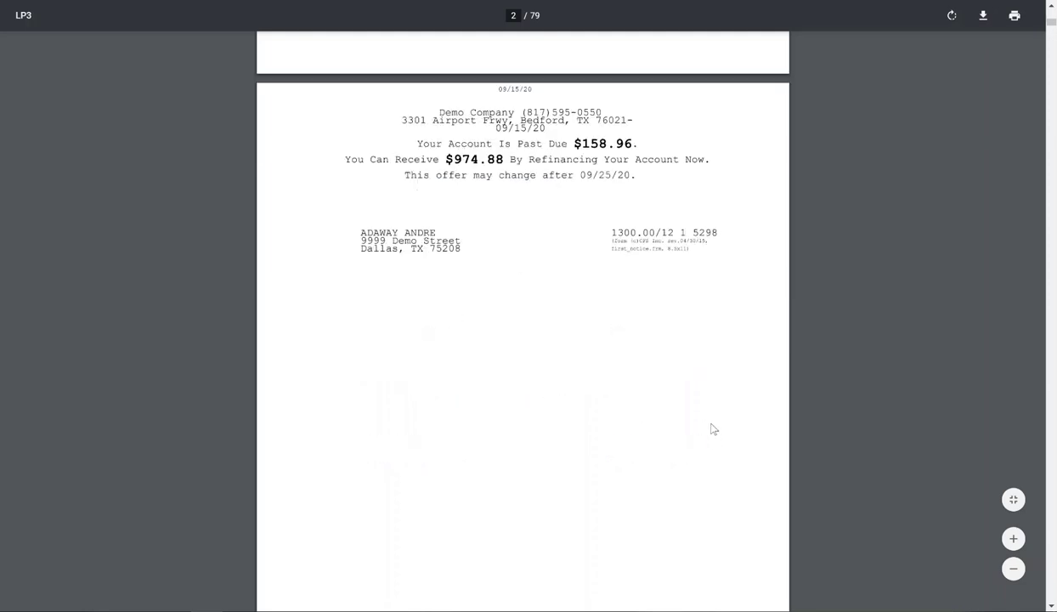
scroll(714, 421, down, 2)
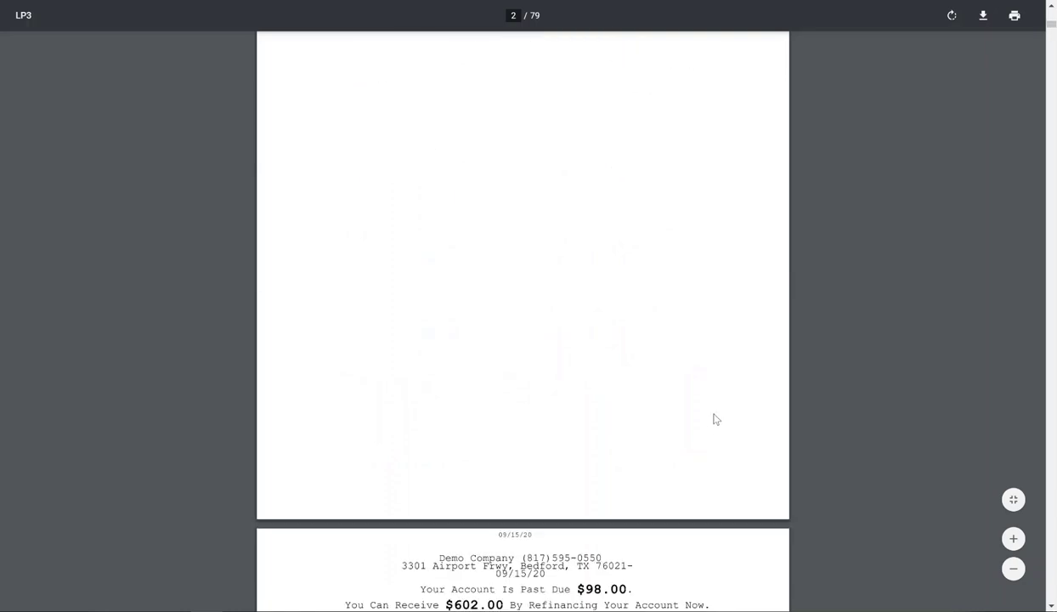
scroll(716, 418, down, 3)
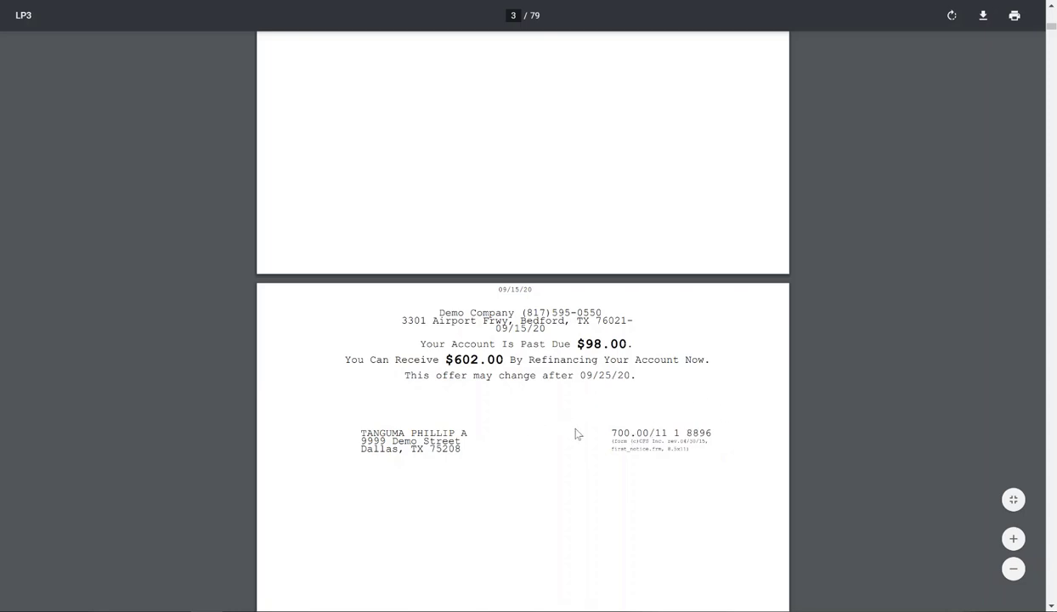
scroll(604, 456, down, 2)
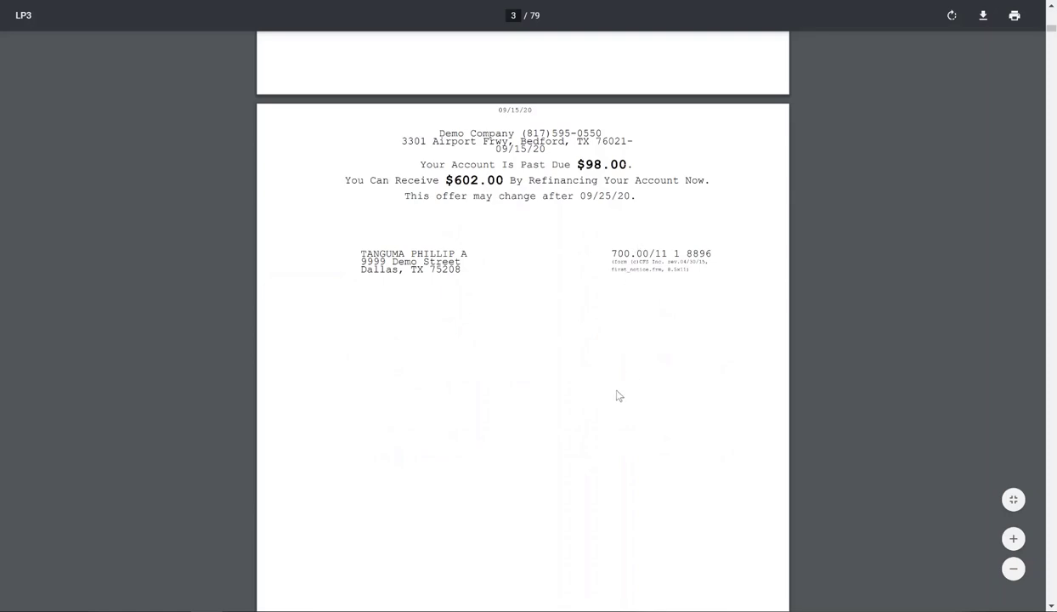
scroll(626, 392, down, 6)
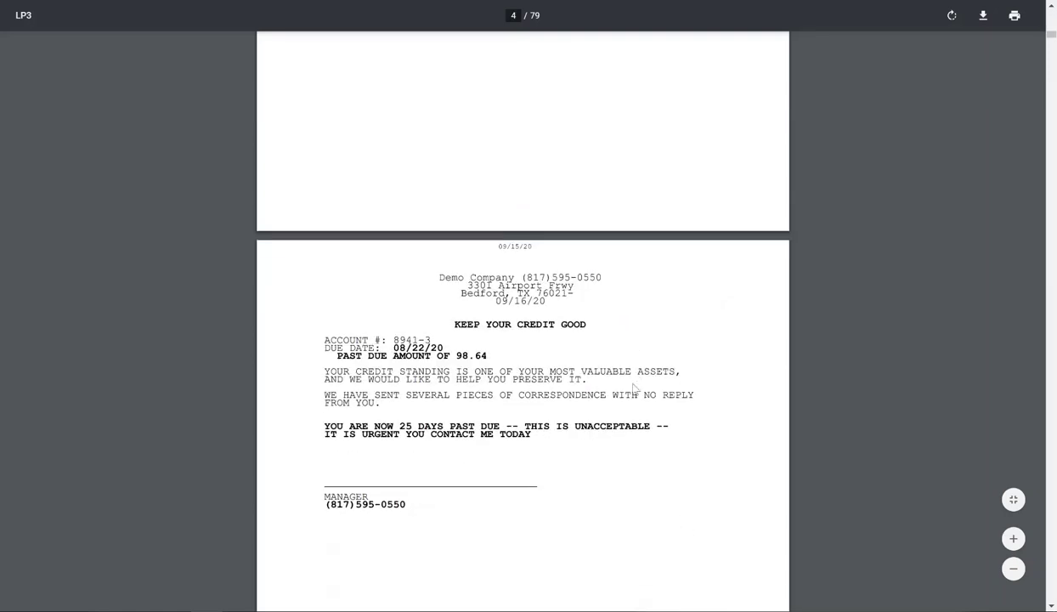
scroll(633, 378, down, 3)
scroll(633, 378, down, 2)
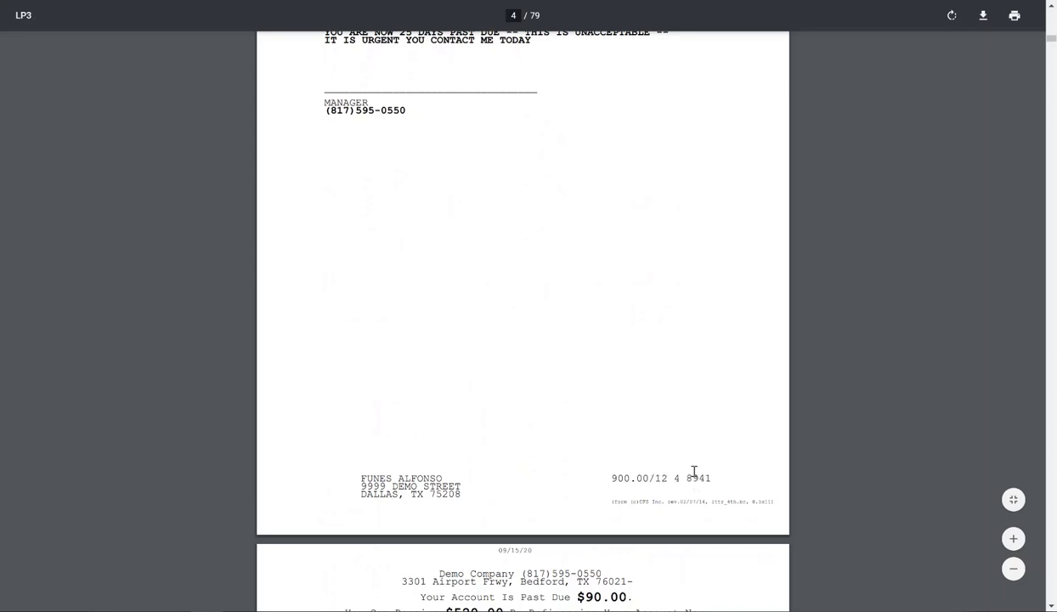
scroll(689, 463, down, 5)
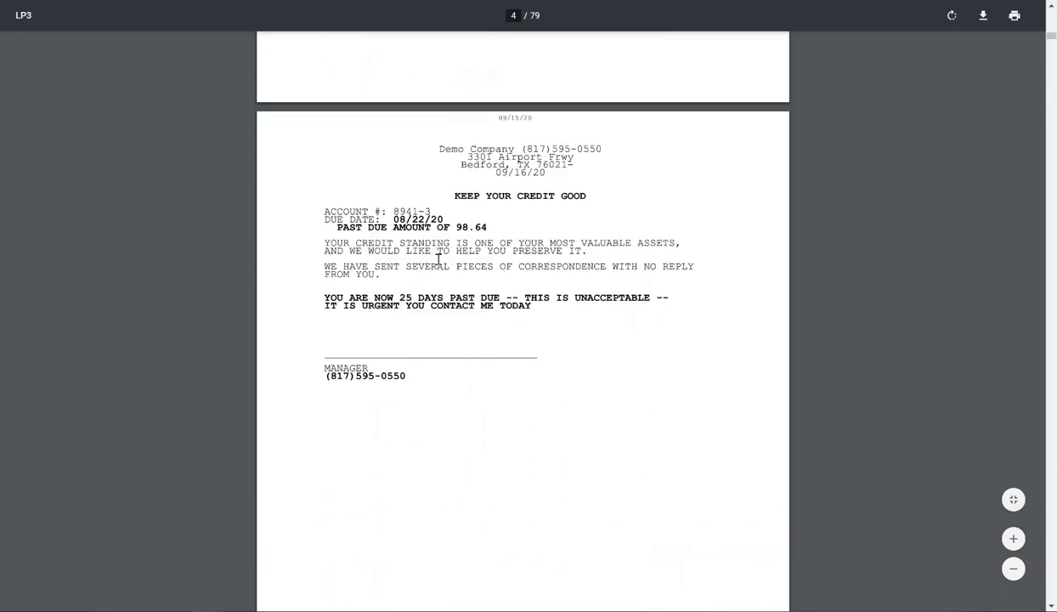